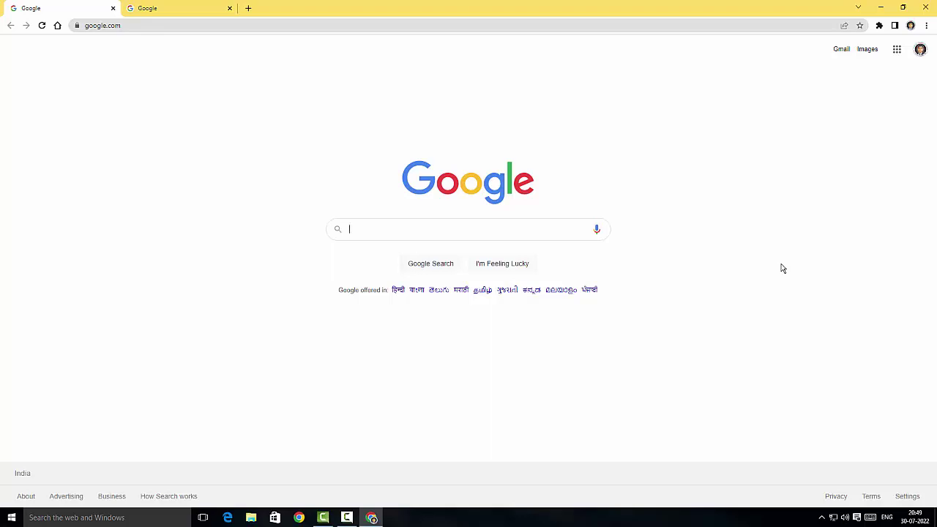
- Search Google for 'apowersoft screen recorder' using the autocomplete suggestion
{"action": "type", "text": "apower"}
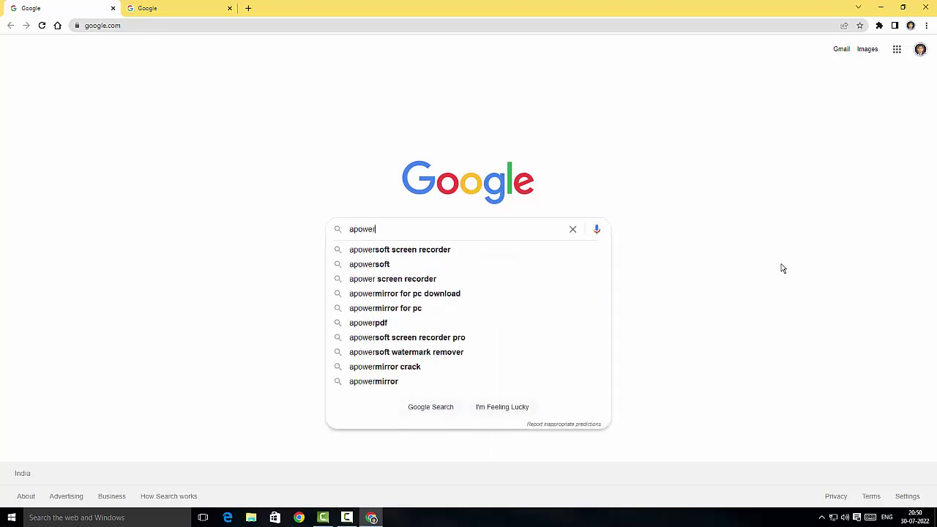
{"action": "type", "text": "soft"}
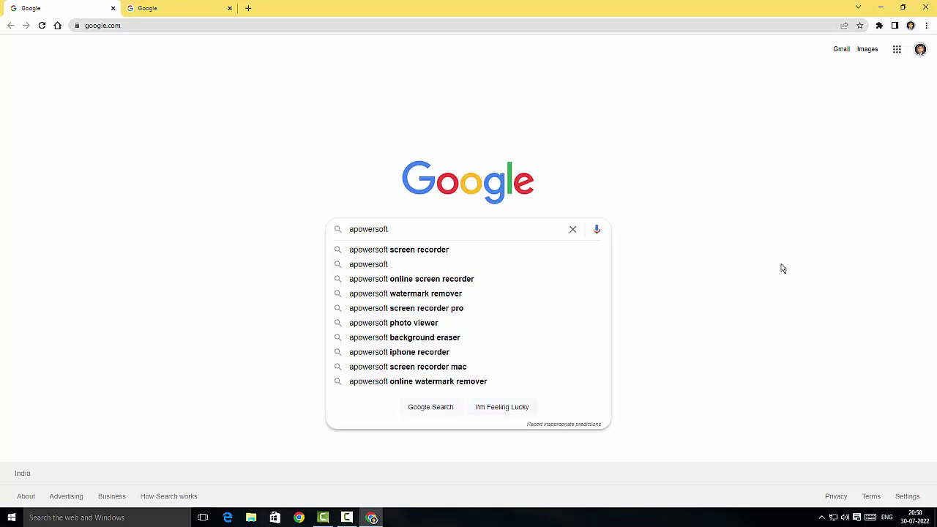
{"action": "left_click", "coordinate": [455, 250]}
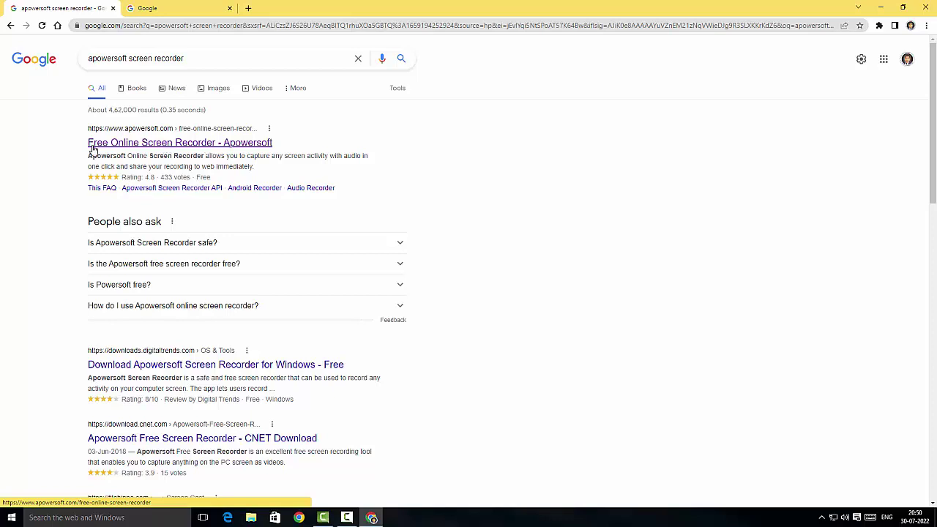
- Open the 'Free Online Screen Recorder - Apowersoft' result, accept all cookies, and browse the page
{"action": "left_click", "coordinate": [132, 149]}
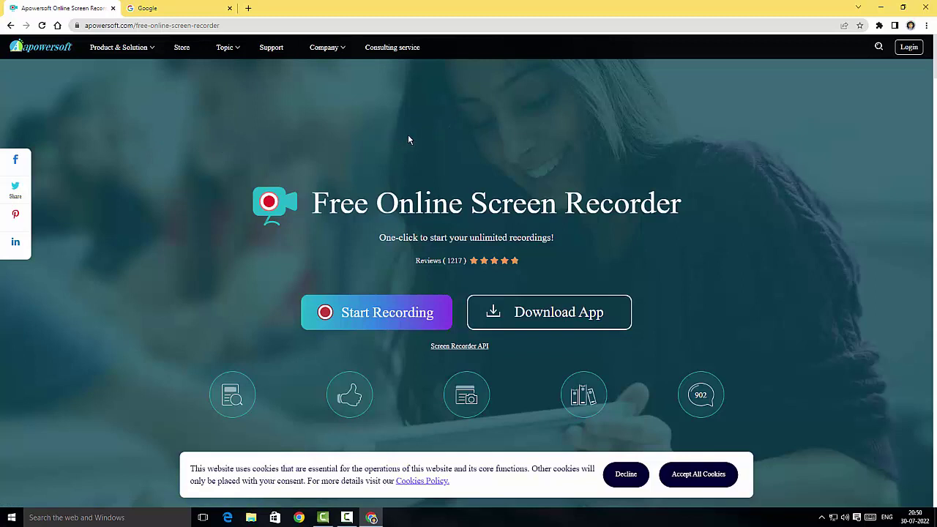
{"action": "scroll", "coordinate": [177, 172], "scroll_direction": "down", "scroll_amount": 1}
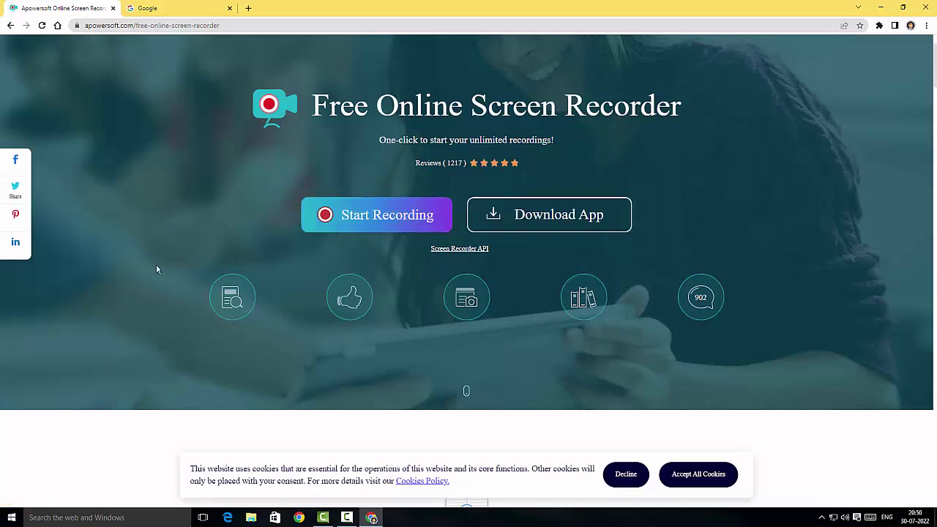
{"action": "left_click", "coordinate": [698, 475]}
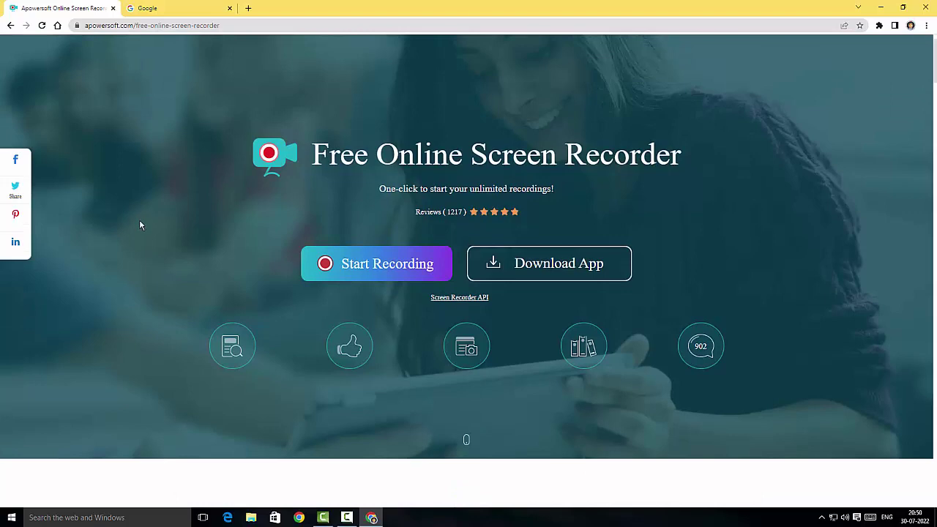
{"action": "scroll", "coordinate": [140, 222], "scroll_direction": "down", "scroll_amount": 6}
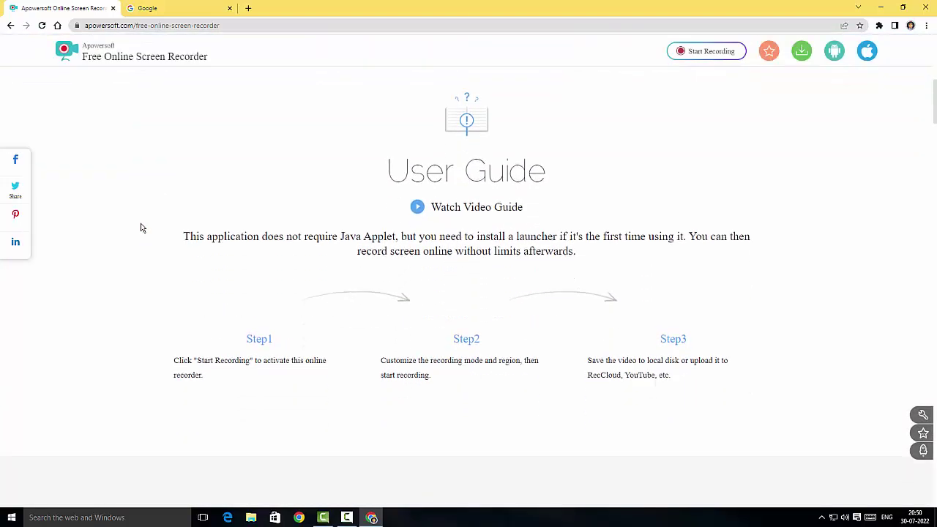
{"action": "scroll", "coordinate": [142, 227], "scroll_direction": "down", "scroll_amount": 1}
{"action": "scroll", "coordinate": [146, 241], "scroll_direction": "down", "scroll_amount": 1}
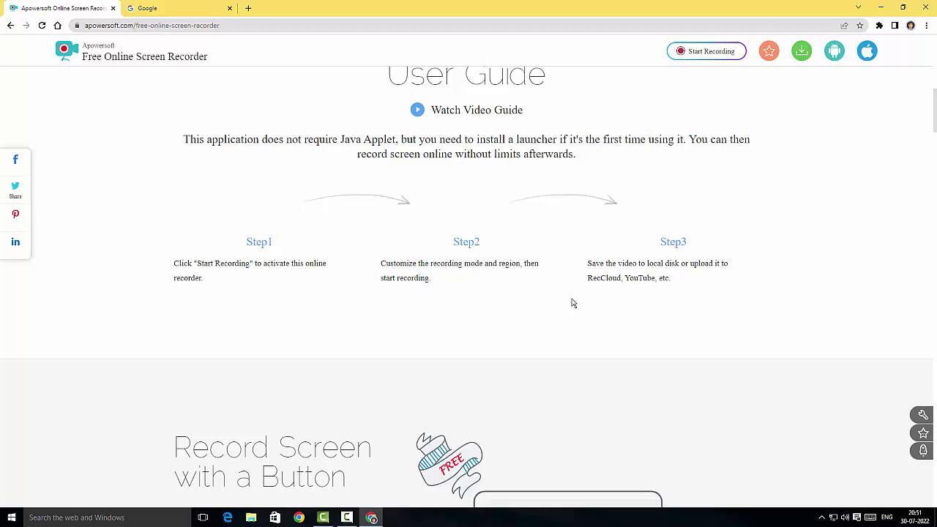
{"action": "scroll", "coordinate": [574, 302], "scroll_direction": "down", "scroll_amount": 15}
{"action": "scroll", "coordinate": [579, 299], "scroll_direction": "up", "scroll_amount": 10}
{"action": "scroll", "coordinate": [579, 299], "scroll_direction": "up", "scroll_amount": 10}
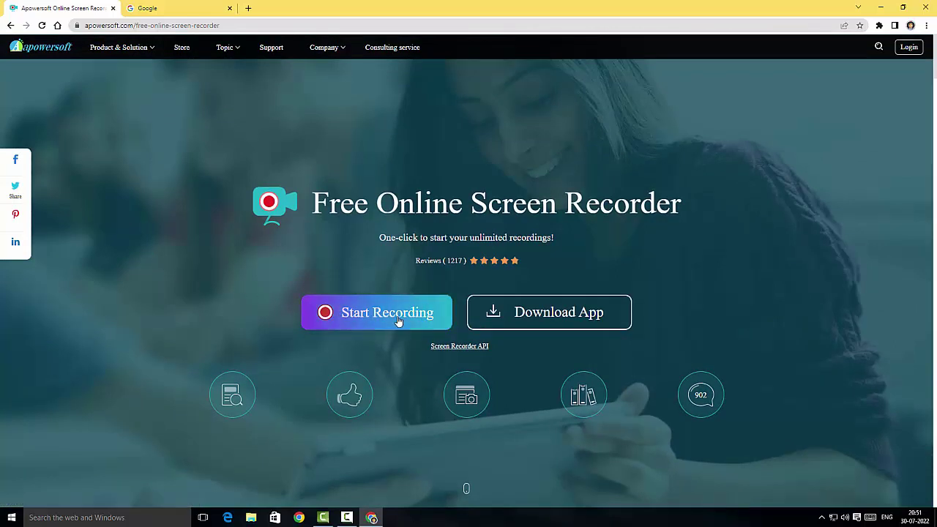
- Launch the online recorder with Start Recording and cancel the region selector to reveal the toolbar
{"action": "left_click", "coordinate": [399, 322]}
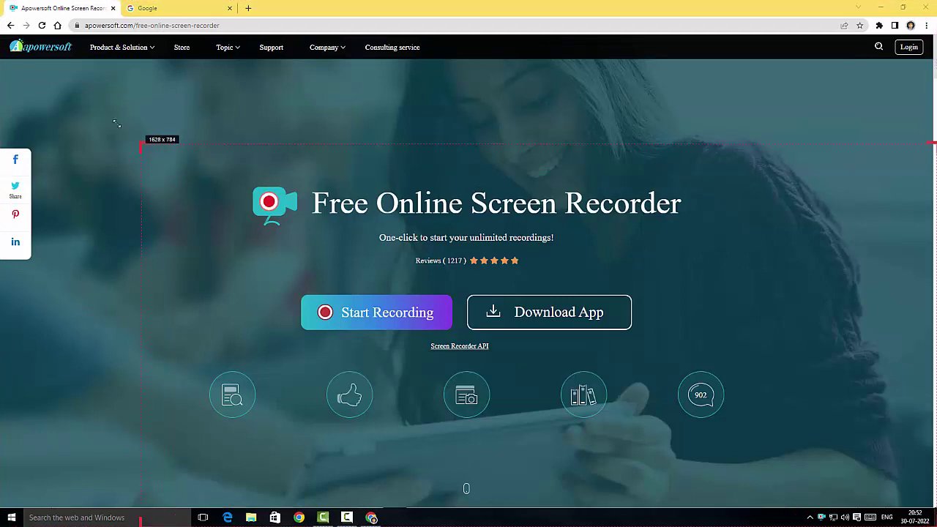
{"action": "key", "text": "Escape"}
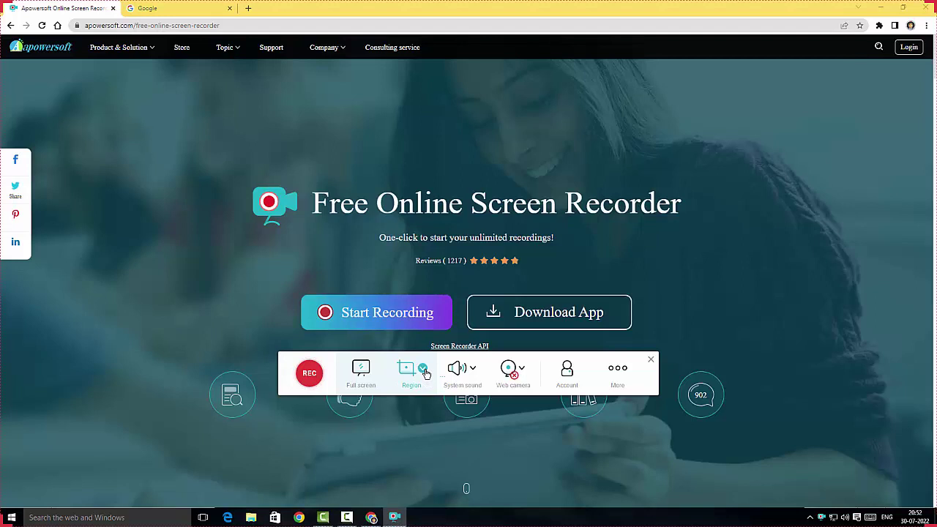
- Switch to Full screen mode and record 'System sound and microphone'
{"action": "left_click", "coordinate": [425, 370]}
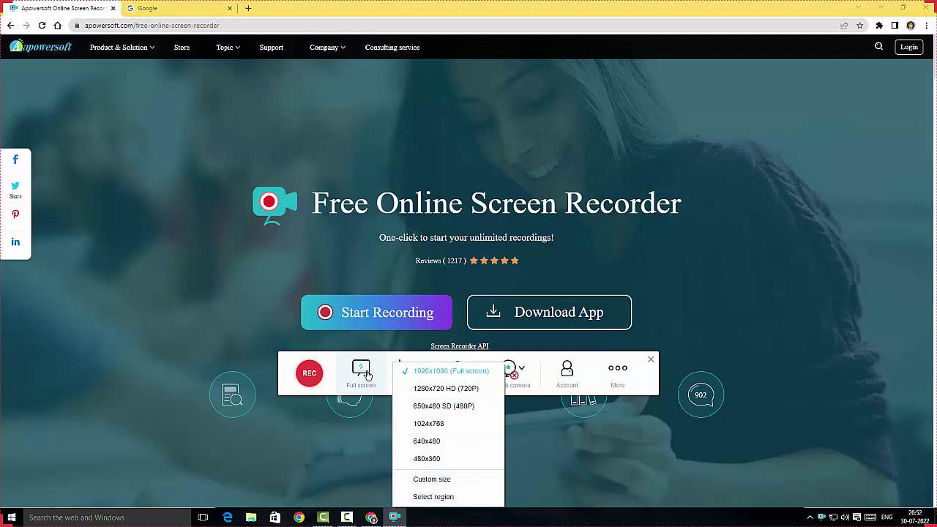
{"action": "left_click", "coordinate": [367, 375]}
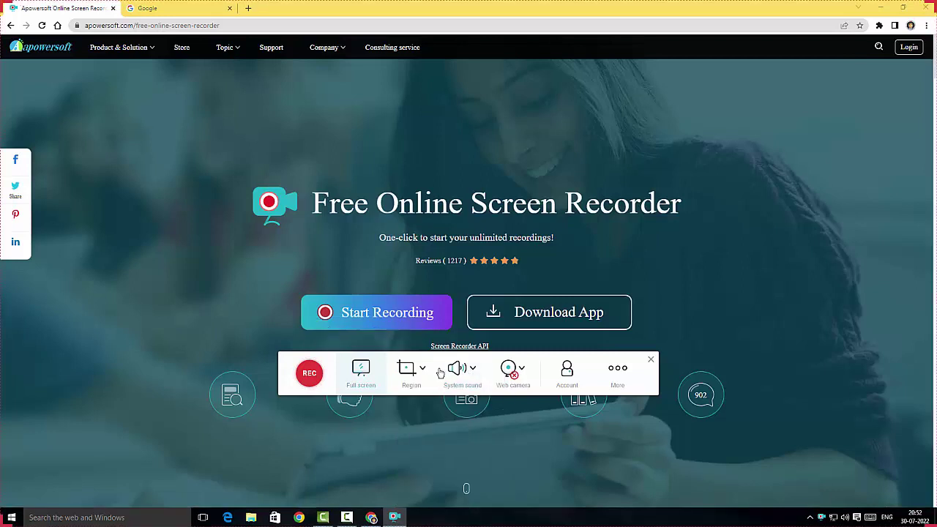
{"action": "left_click", "coordinate": [474, 370]}
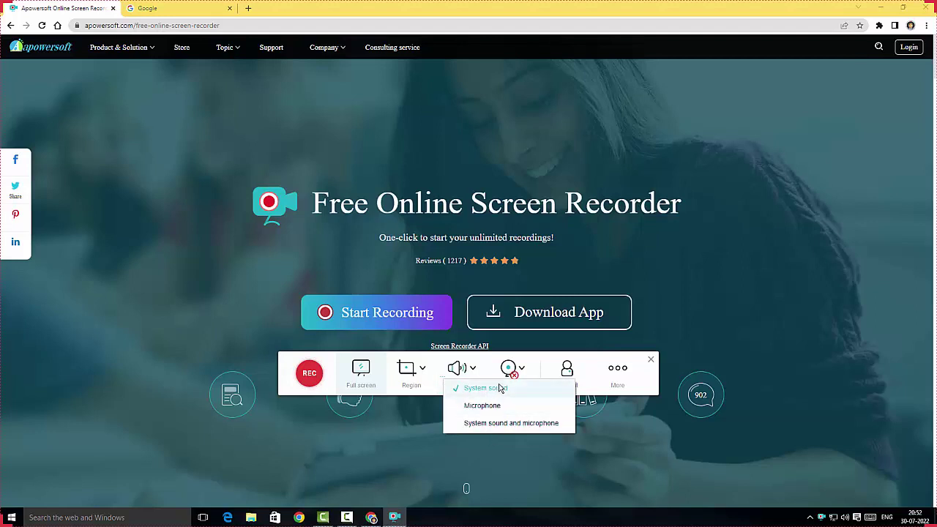
{"action": "left_click", "coordinate": [510, 424]}
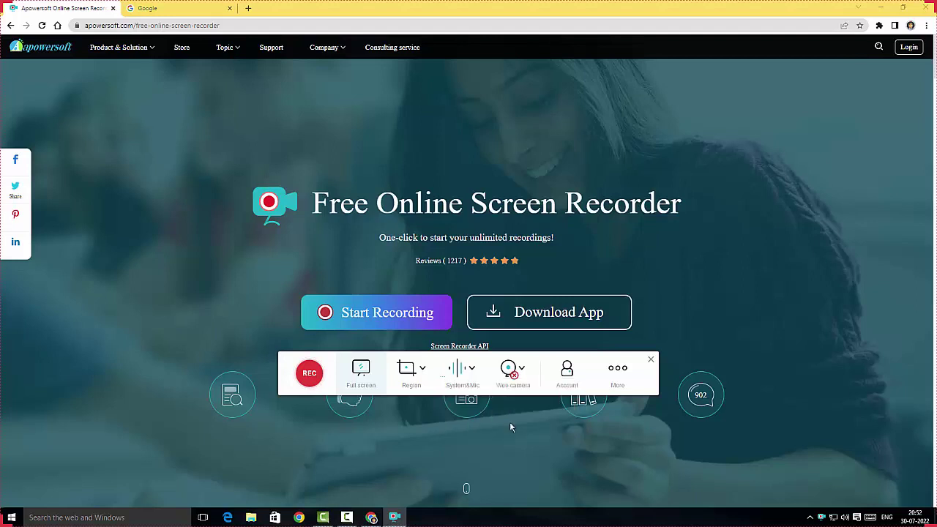
- Use HitPaw Virtual Camera as the webcam instead of the HD camera, then dismiss the account login window
{"action": "left_click", "coordinate": [519, 369]}
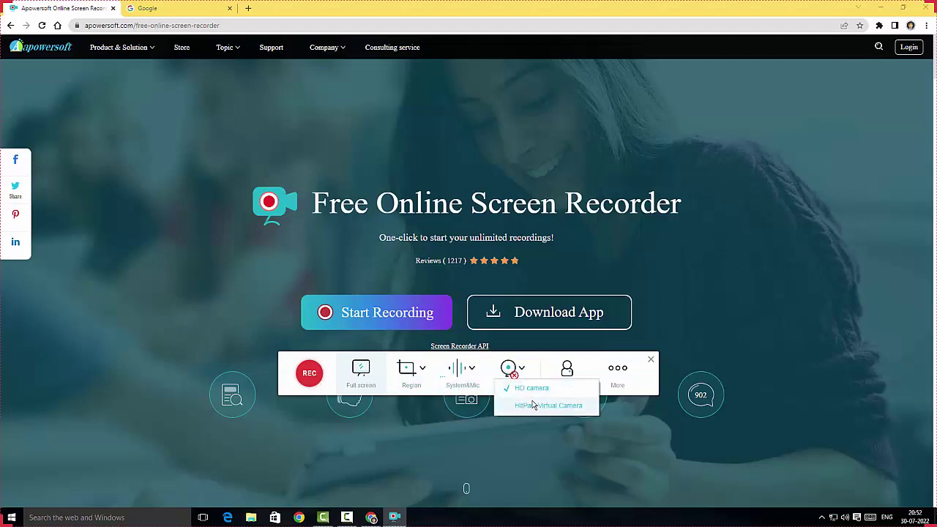
{"action": "left_click", "coordinate": [532, 388]}
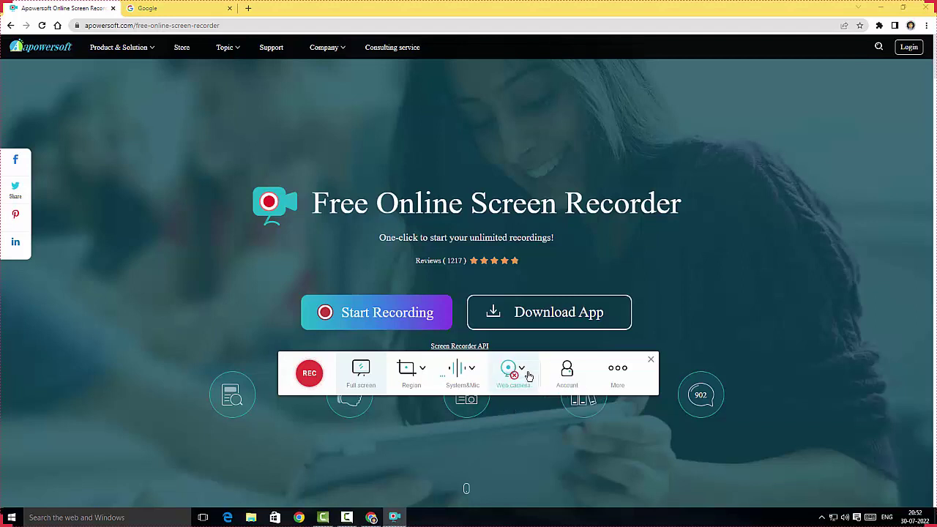
{"action": "left_click", "coordinate": [518, 369]}
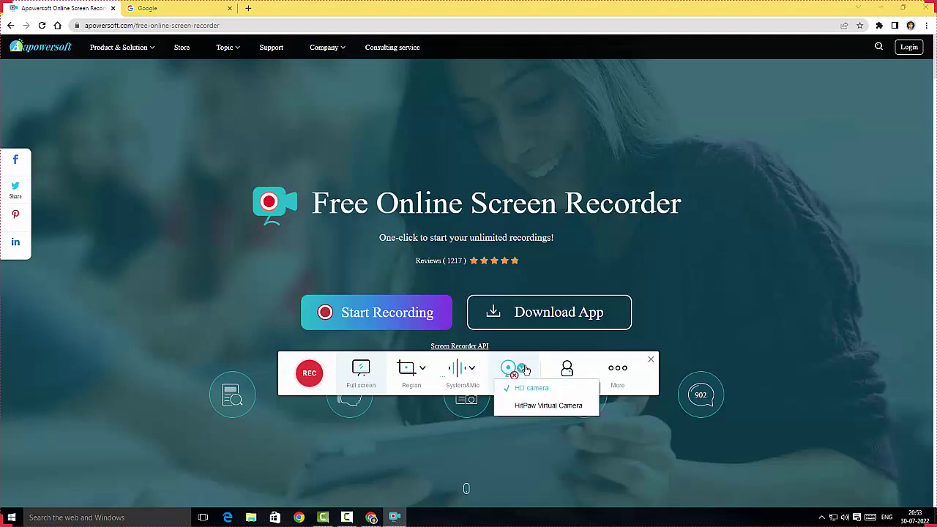
{"action": "left_click", "coordinate": [538, 406]}
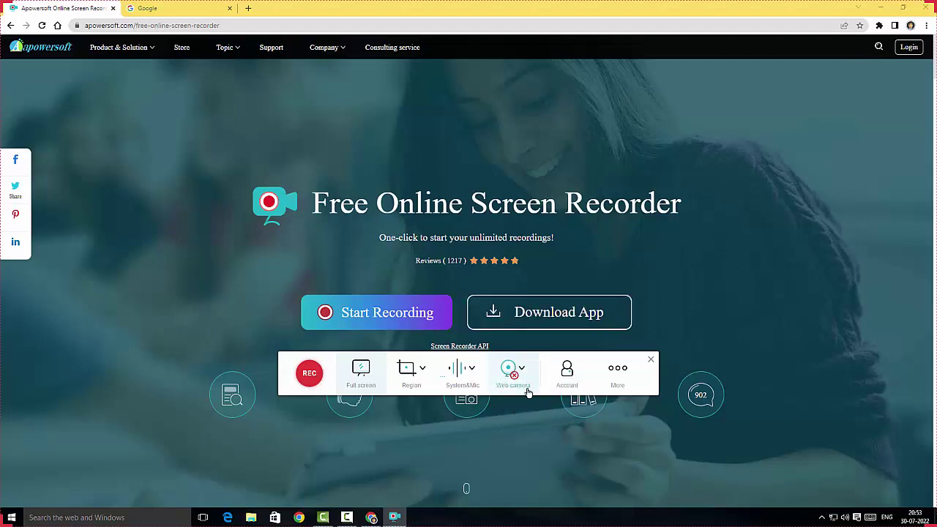
{"action": "left_click", "coordinate": [516, 369]}
{"action": "left_click", "coordinate": [524, 388]}
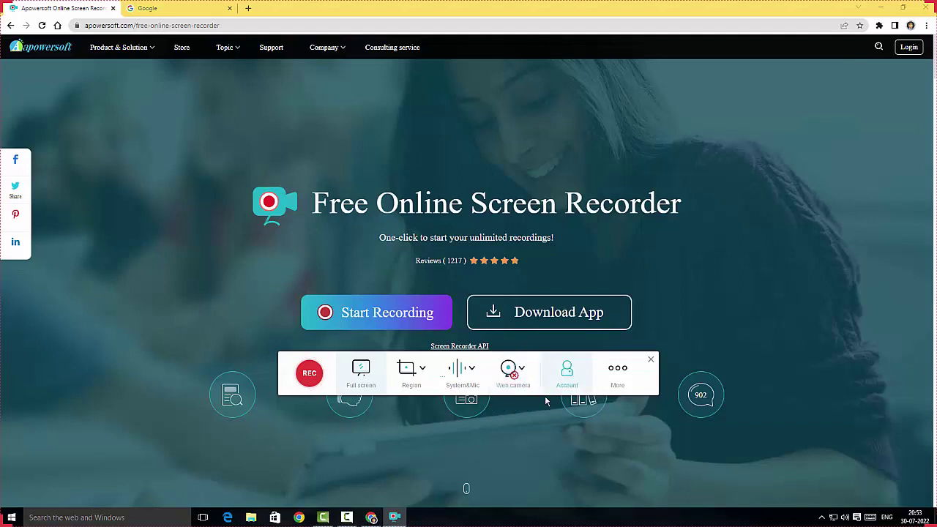
{"action": "left_click", "coordinate": [566, 372]}
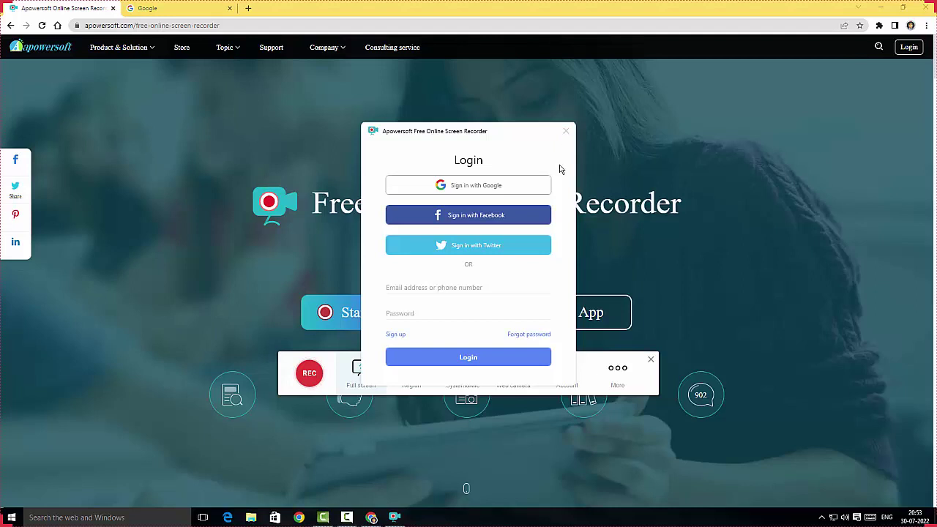
{"action": "left_click", "coordinate": [565, 133]}
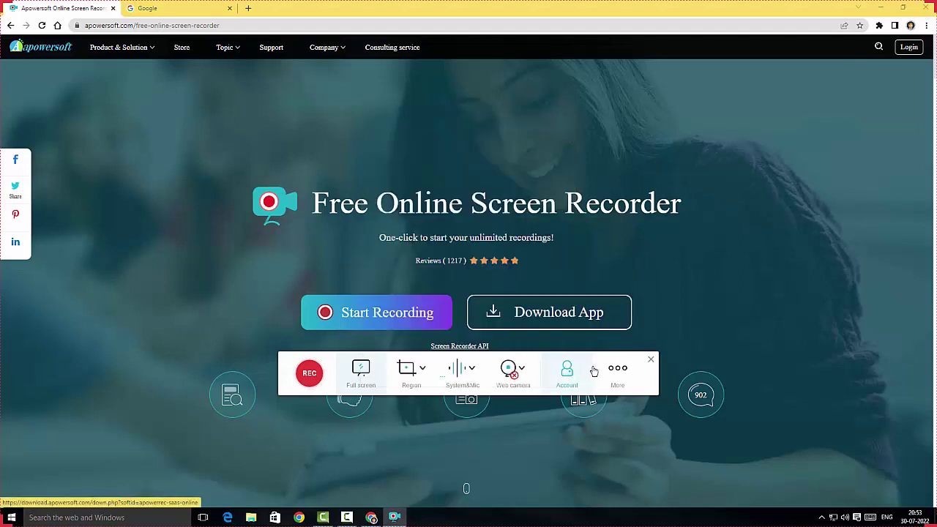
- In the recorder settings, keep MP4 as the video format and Automatic bitrate
{"action": "left_click", "coordinate": [617, 372]}
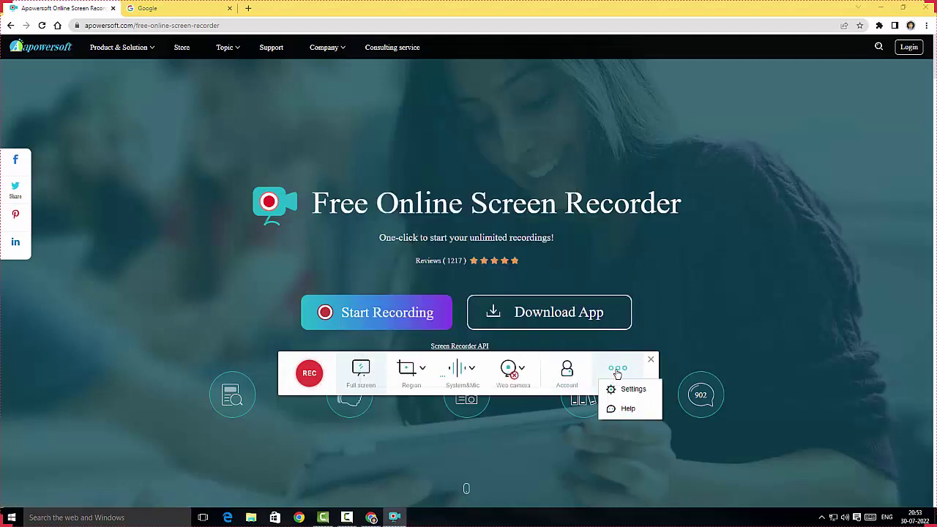
{"action": "left_click", "coordinate": [626, 390]}
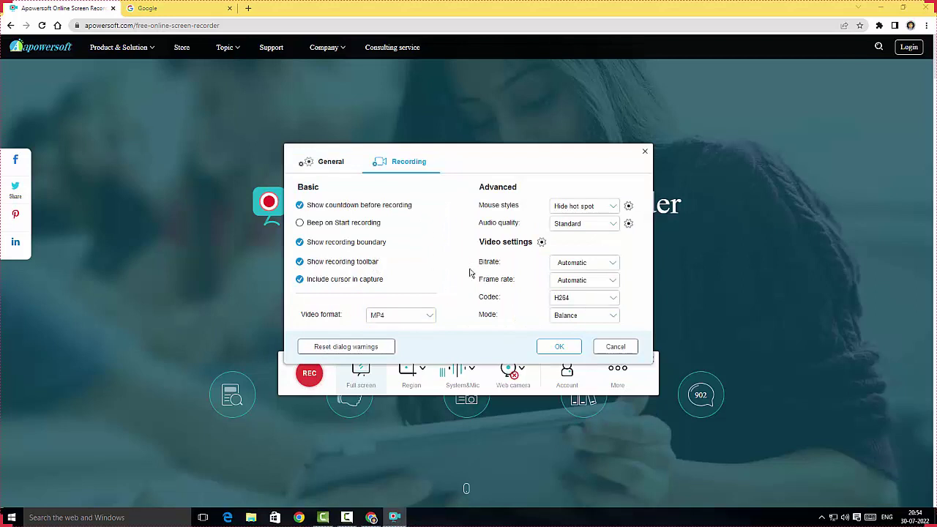
{"action": "left_click", "coordinate": [427, 316]}
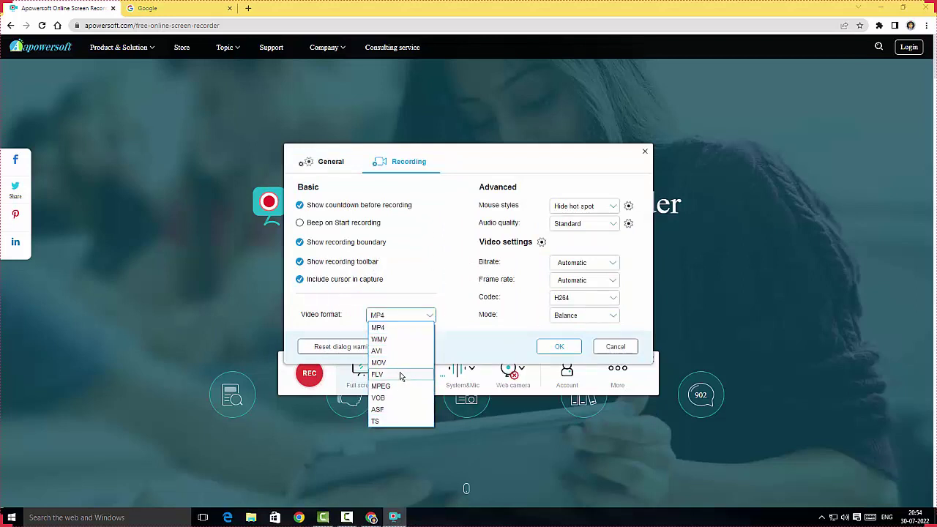
{"action": "left_click", "coordinate": [417, 318]}
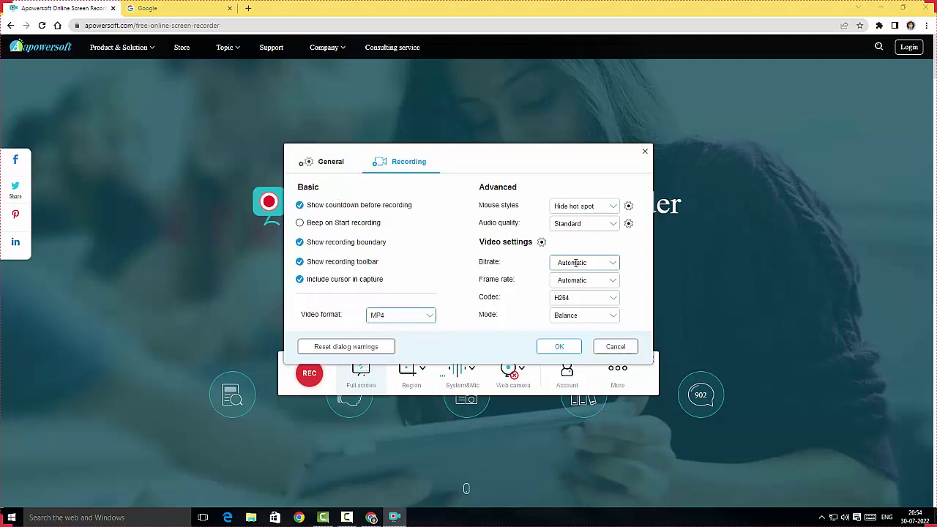
{"action": "left_click", "coordinate": [612, 263]}
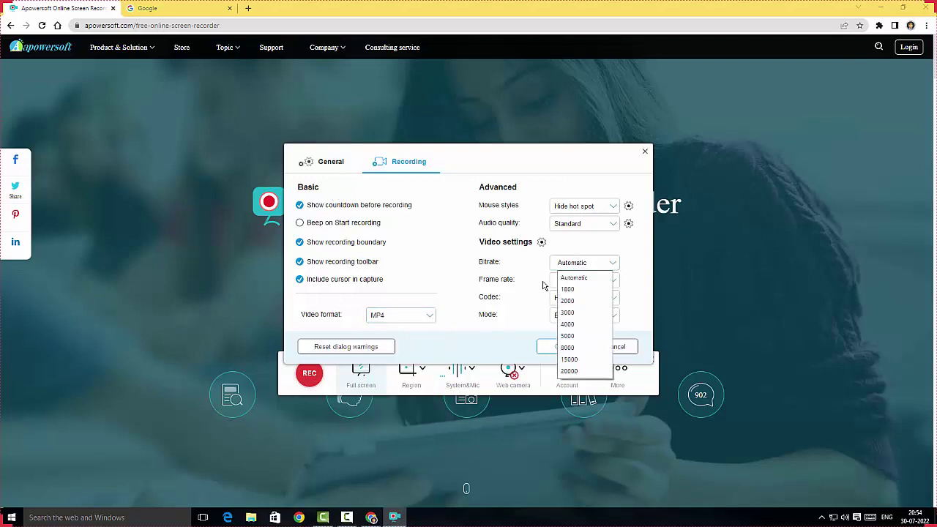
{"action": "left_click", "coordinate": [483, 296]}
- Keep frame rate on Automatic, codec H264 and encoding mode Balance
{"action": "left_click", "coordinate": [607, 280]}
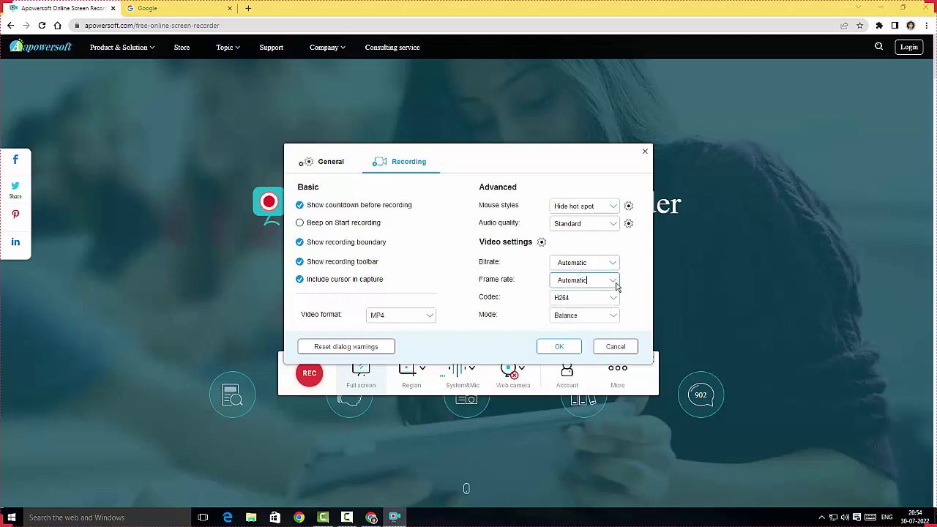
{"action": "left_click", "coordinate": [614, 286]}
{"action": "left_click", "coordinate": [636, 287]}
{"action": "left_click", "coordinate": [614, 300]}
{"action": "left_click", "coordinate": [613, 307]}
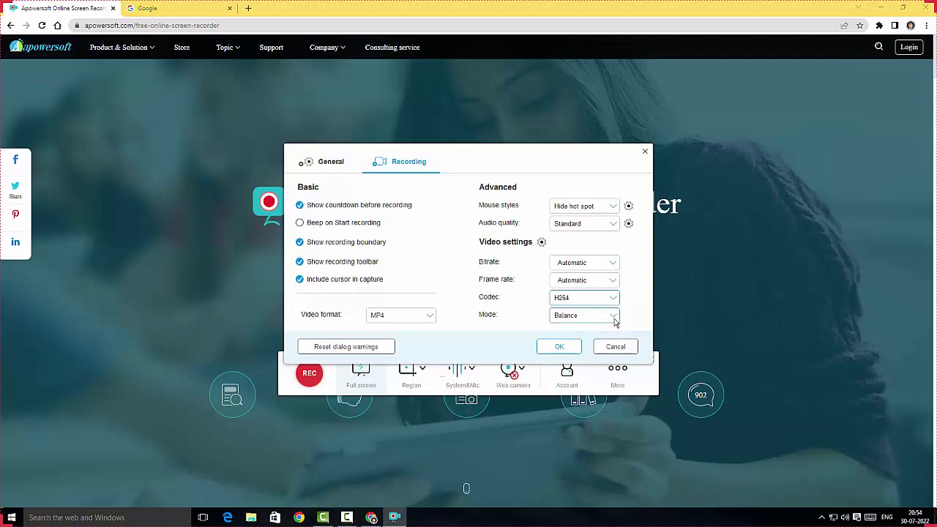
{"action": "left_click", "coordinate": [613, 317]}
{"action": "left_click", "coordinate": [613, 313]}
{"action": "left_click", "coordinate": [614, 317]}
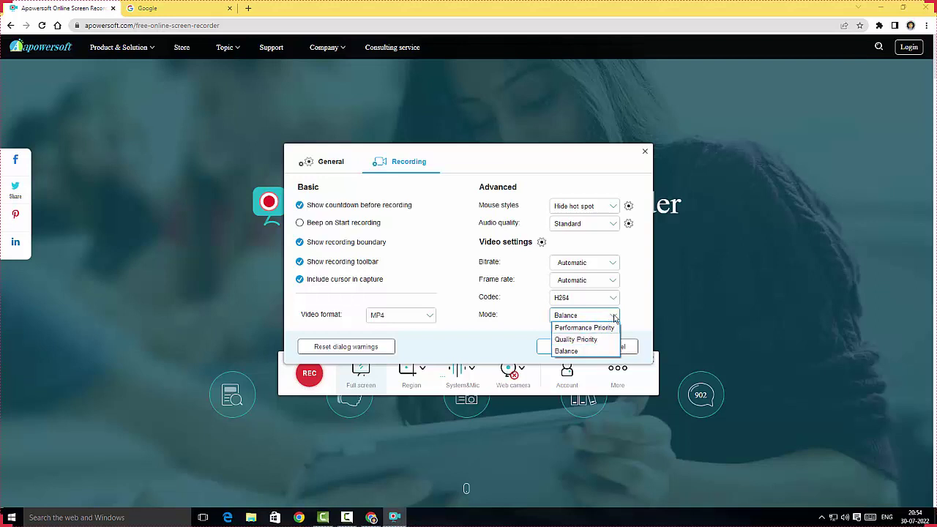
{"action": "left_click", "coordinate": [614, 317]}
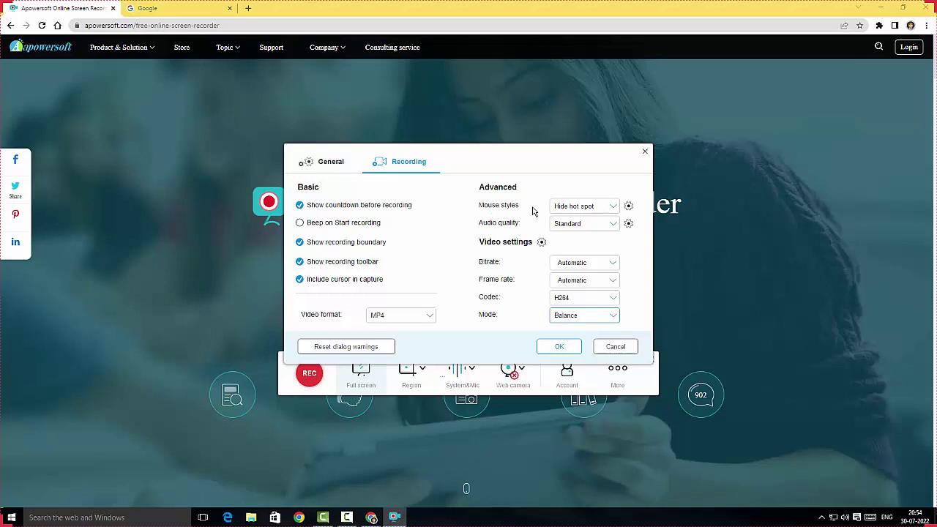
- Set Mouse styles to Show hot spot, keep Standard audio quality, review General, and close settings
{"action": "left_click", "coordinate": [608, 207]}
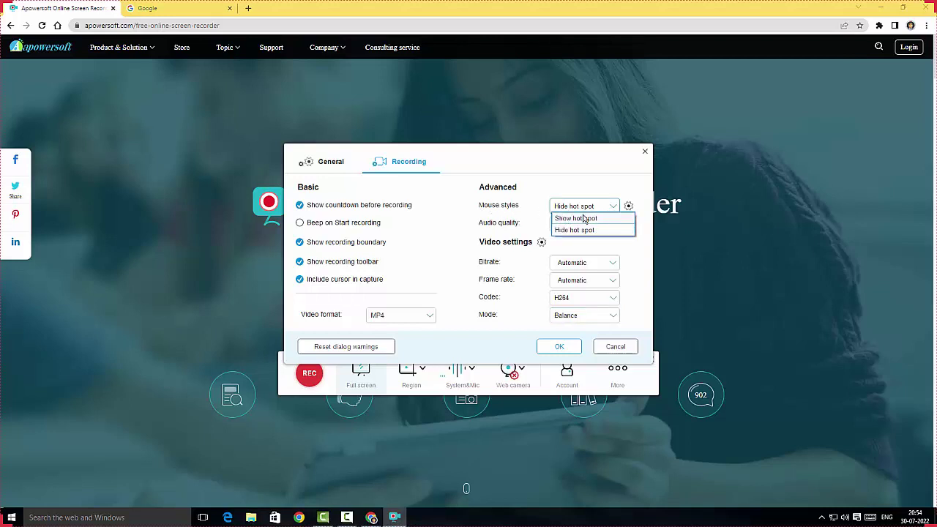
{"action": "left_click", "coordinate": [586, 219]}
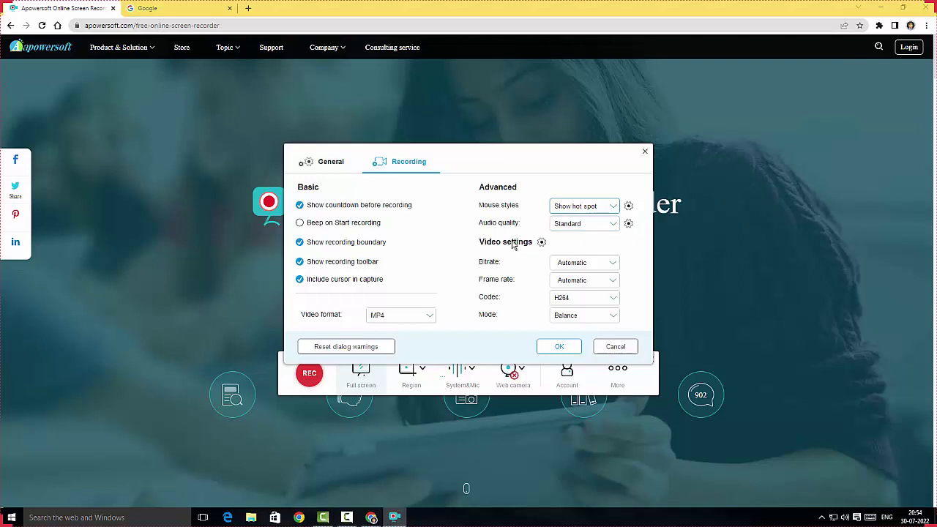
{"action": "left_click", "coordinate": [602, 228]}
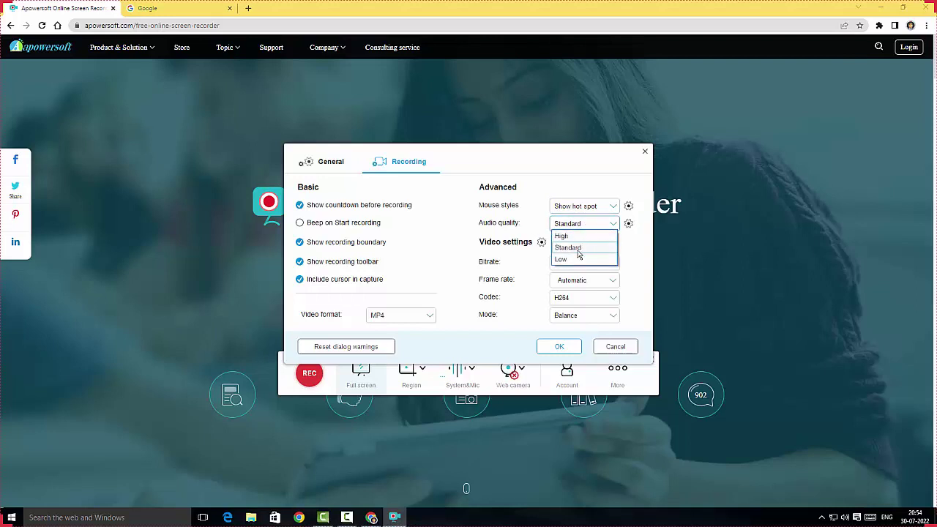
{"action": "left_click", "coordinate": [580, 252]}
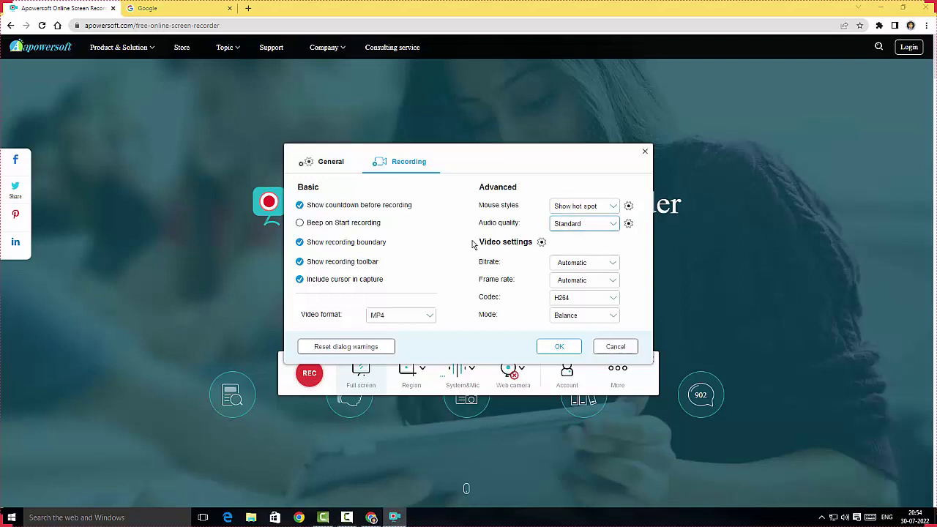
{"action": "left_click", "coordinate": [332, 166]}
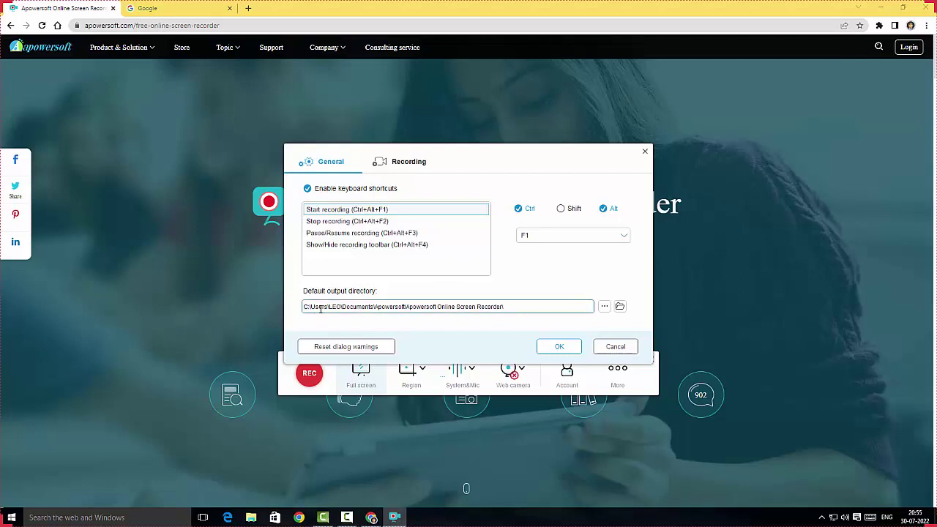
{"action": "key", "text": "Escape"}
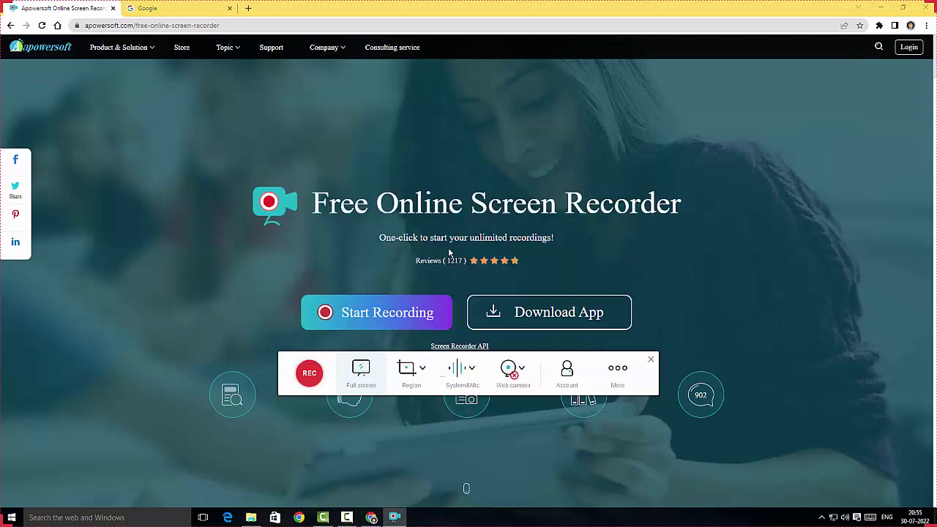
- Start the full-screen capture with the REC button and let the countdown finish
{"action": "left_click", "coordinate": [308, 375]}
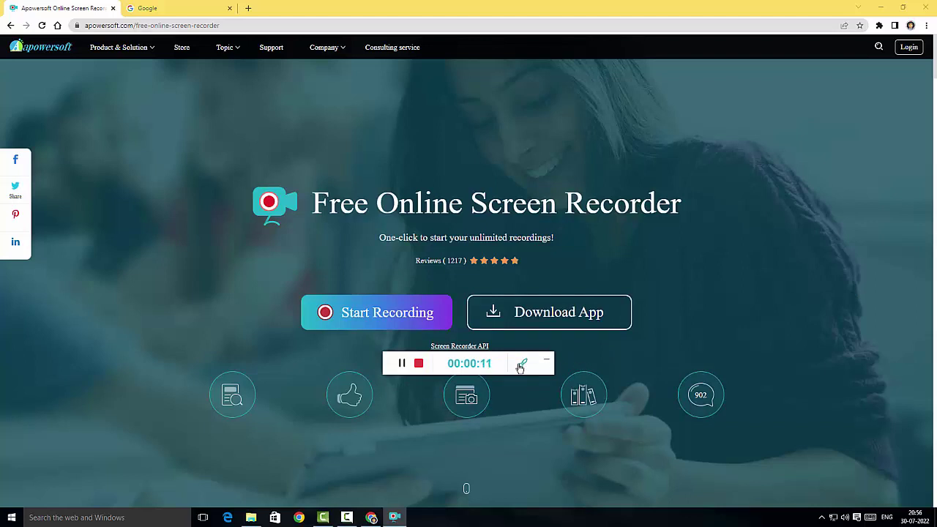
- Set the annotation pen colour to green, then draw and undo two freehand figure eights
{"action": "left_click", "coordinate": [524, 361]}
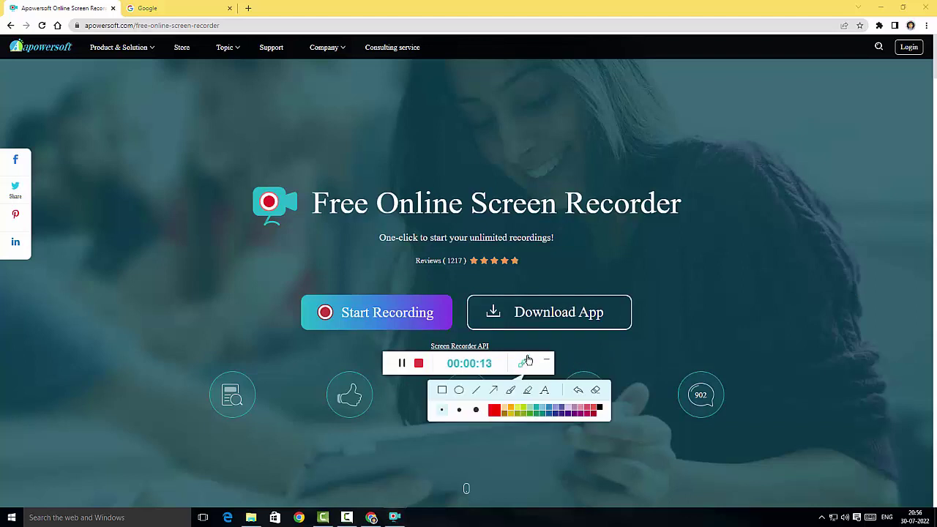
{"action": "left_click", "coordinate": [496, 411]}
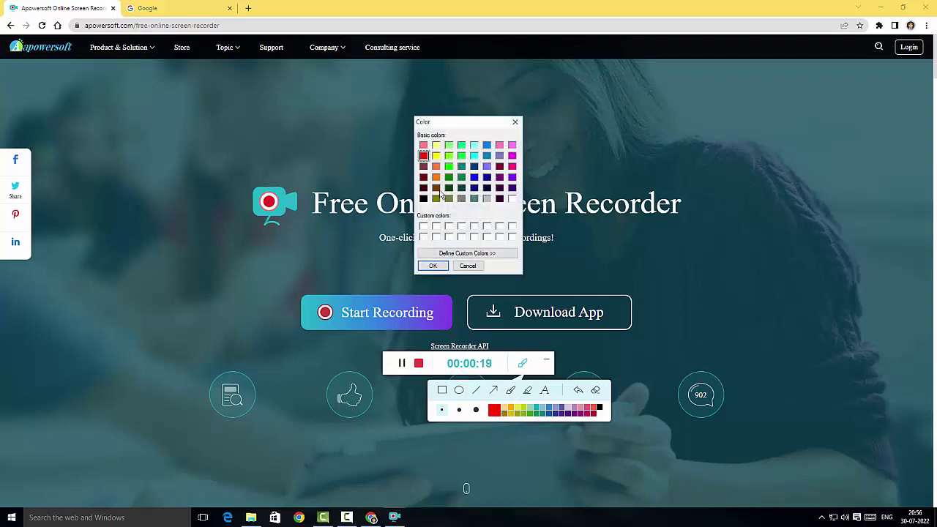
{"action": "left_click", "coordinate": [460, 156]}
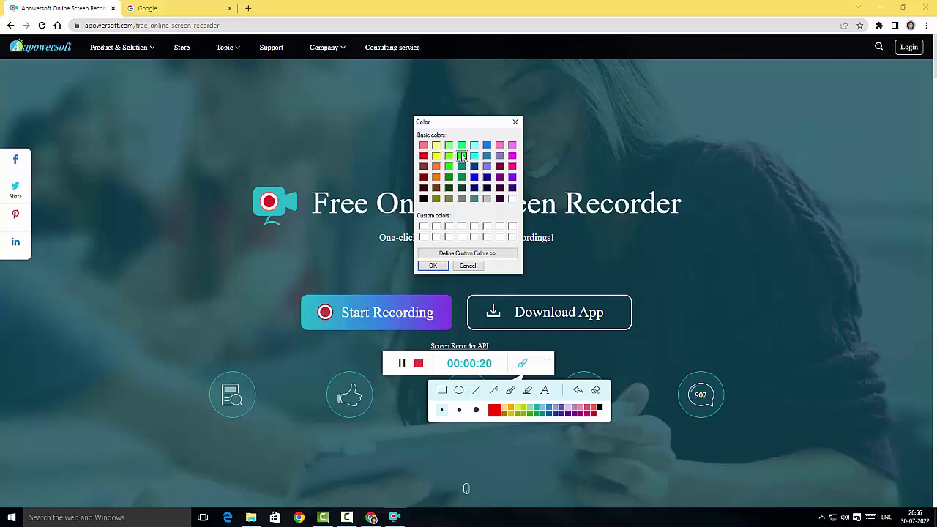
{"action": "left_click", "coordinate": [524, 413]}
{"action": "left_click", "coordinate": [432, 266]}
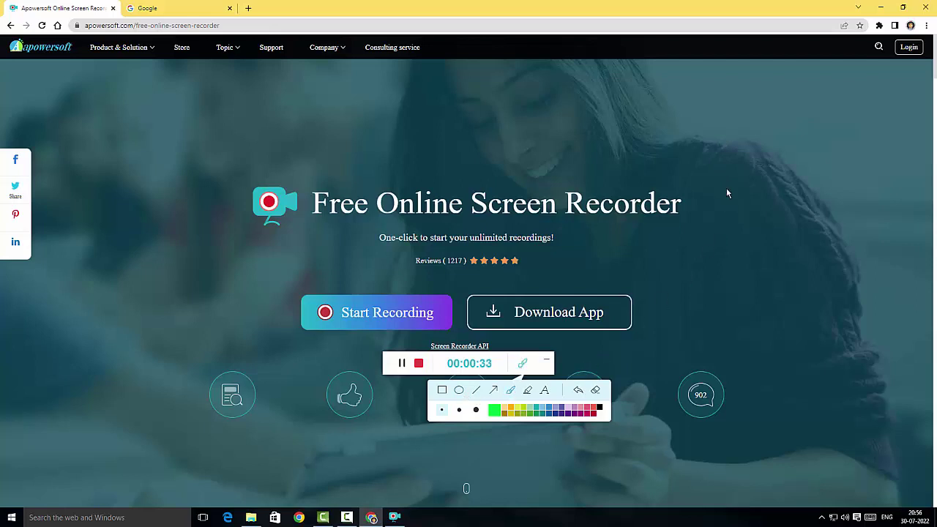
{"action": "mouse_move", "coordinate": [742, 278]}
{"action": "left_mouse_down"}
{"action": "mouse_move", "coordinate": [736, 242]}
{"action": "mouse_move", "coordinate": [791, 207]}
{"action": "left_mouse_up"}
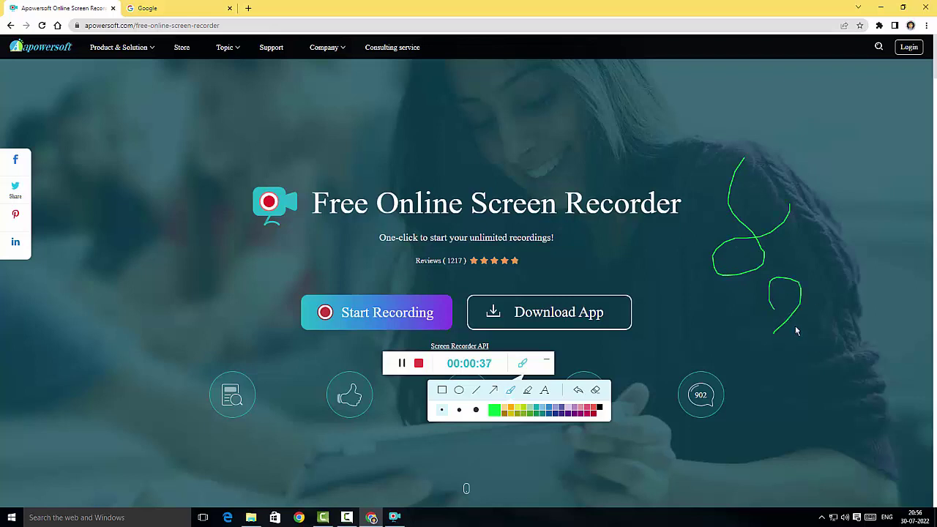
{"action": "mouse_move", "coordinate": [775, 368]}
{"action": "left_mouse_down"}
{"action": "mouse_move", "coordinate": [765, 339]}
{"action": "mouse_move", "coordinate": [777, 333]}
{"action": "left_mouse_up"}
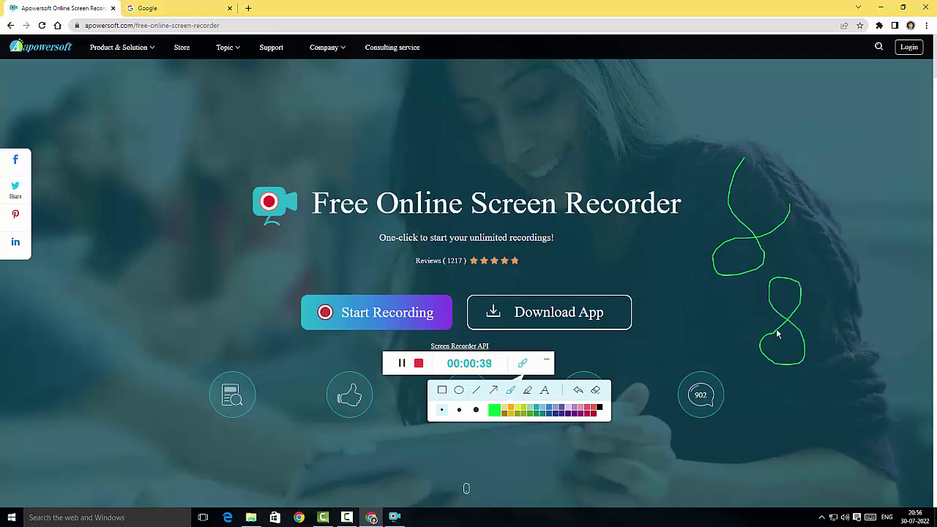
{"action": "left_click", "coordinate": [579, 394]}
{"action": "left_click", "coordinate": [581, 395]}
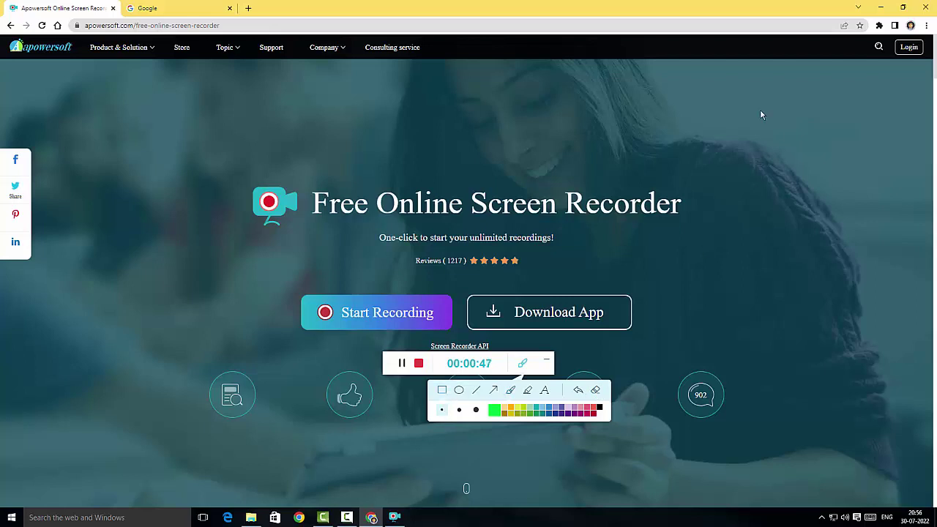
- Draw a green rectangle with a circle inside, a diagonal line, and an arrow above the title
{"action": "left_click_drag", "start_coordinate": [728, 107], "coordinate": [887, 239]}
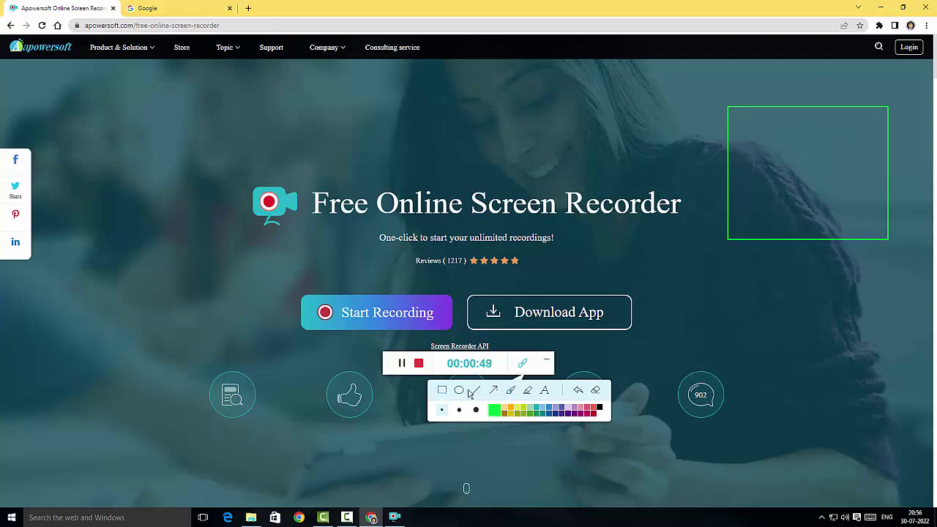
{"action": "mouse_move", "coordinate": [771, 139]}
{"action": "left_mouse_down"}
{"action": "mouse_move", "coordinate": [851, 245]}
{"action": "mouse_move", "coordinate": [871, 216]}
{"action": "mouse_move", "coordinate": [869, 235]}
{"action": "left_mouse_up"}
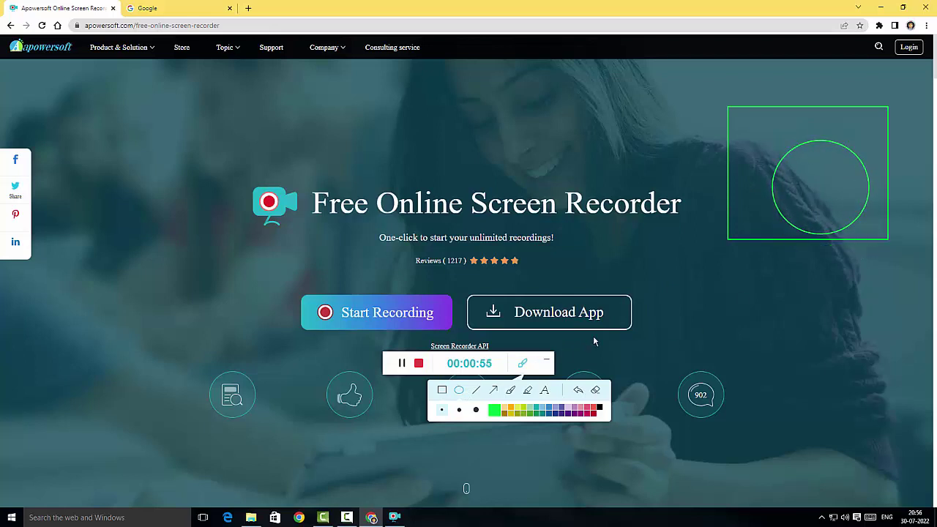
{"action": "left_click", "coordinate": [476, 389]}
{"action": "left_click_drag", "start_coordinate": [848, 287], "coordinate": [778, 418]}
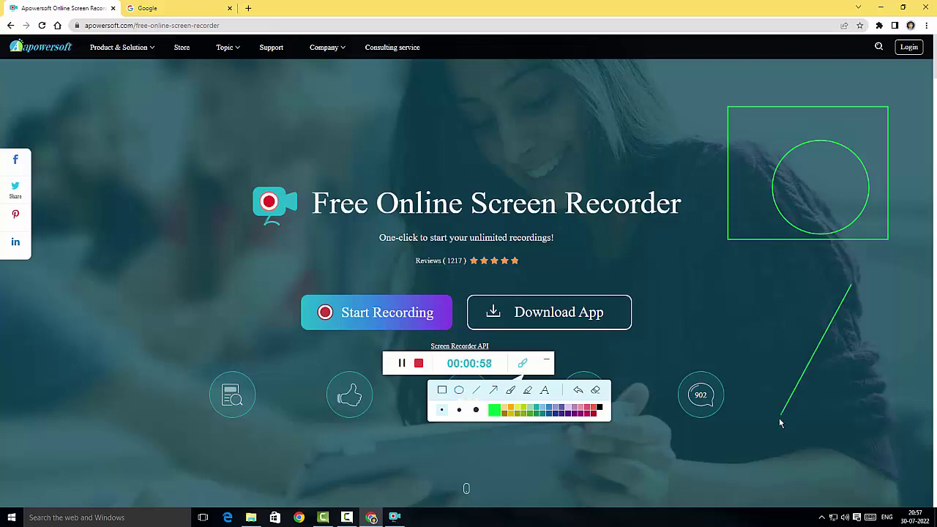
{"action": "left_click", "coordinate": [493, 389]}
{"action": "left_click_drag", "start_coordinate": [347, 144], "coordinate": [545, 155]}
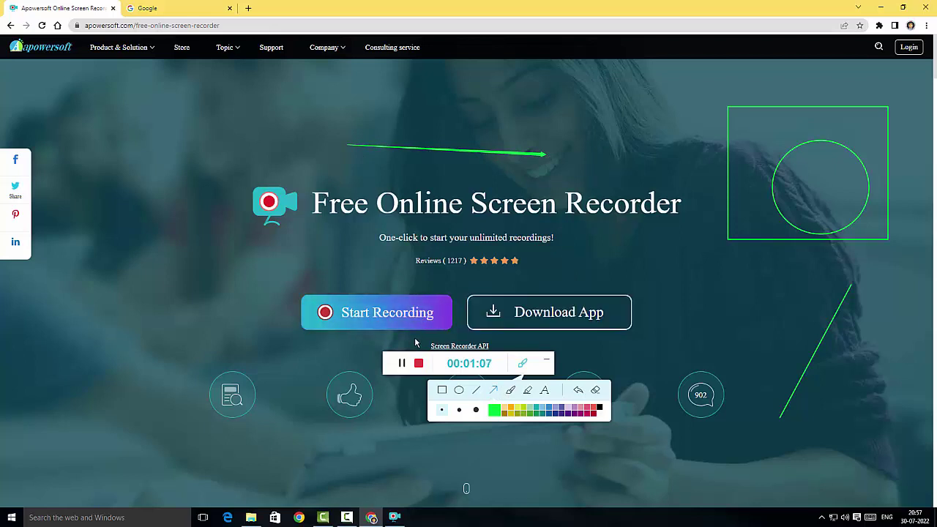
- Stop the recording, dismiss the start/end point tip, and pause the preview playback
{"action": "left_click", "coordinate": [419, 363]}
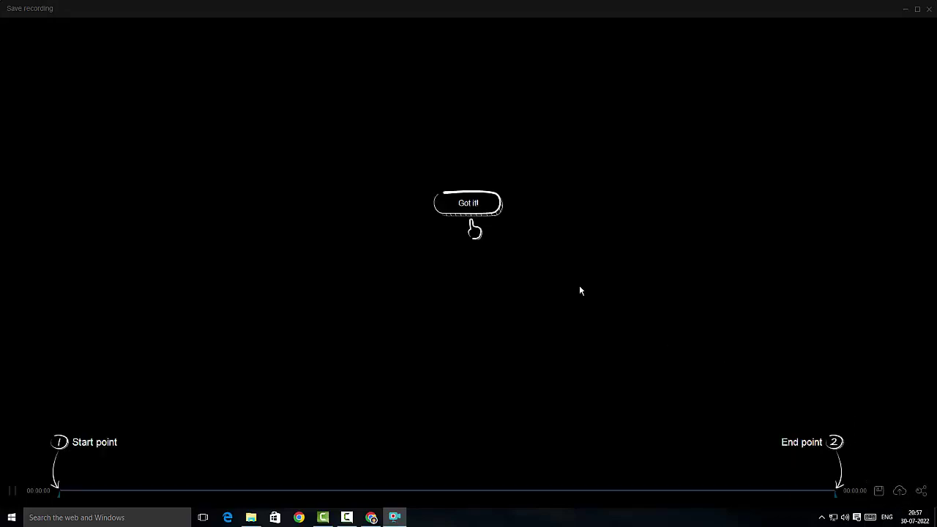
{"action": "left_click", "coordinate": [461, 208]}
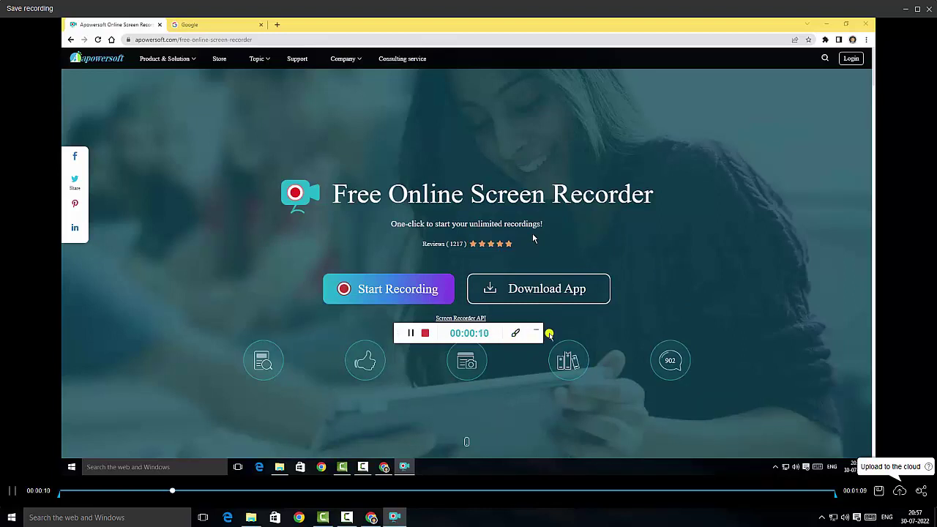
{"action": "key", "text": "space"}
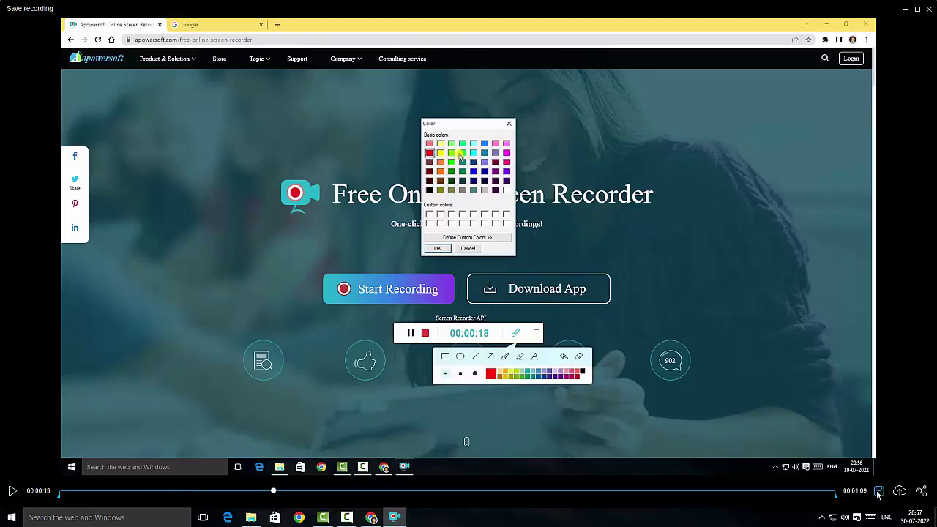
- Save as video file 20220730_205556.mp4, view it in its output folder, then close the confirmation
{"action": "left_click", "coordinate": [878, 492]}
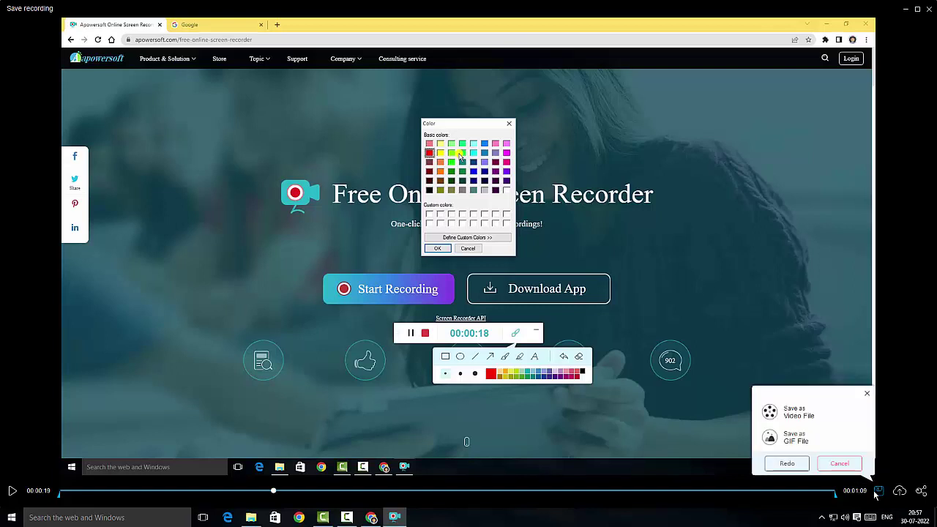
{"action": "left_click", "coordinate": [809, 418]}
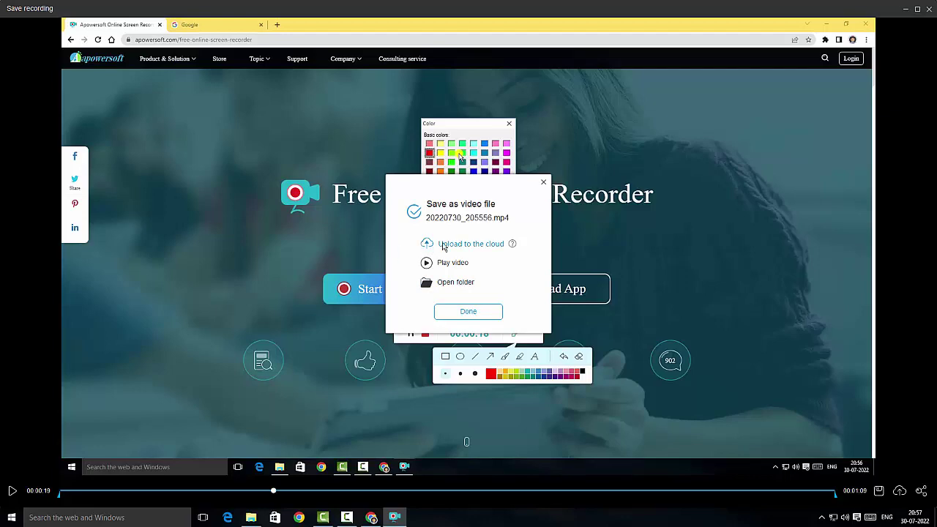
{"action": "left_click", "coordinate": [454, 284]}
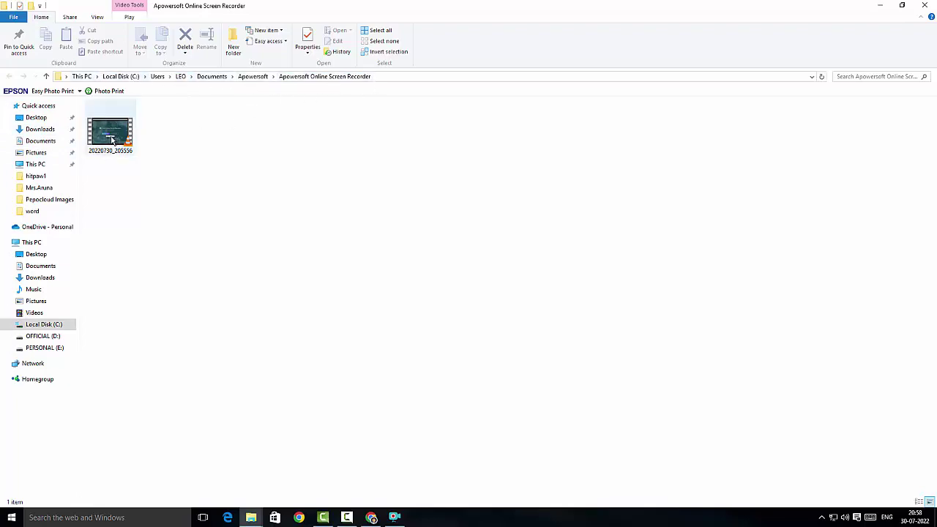
{"action": "left_click", "coordinate": [878, 6]}
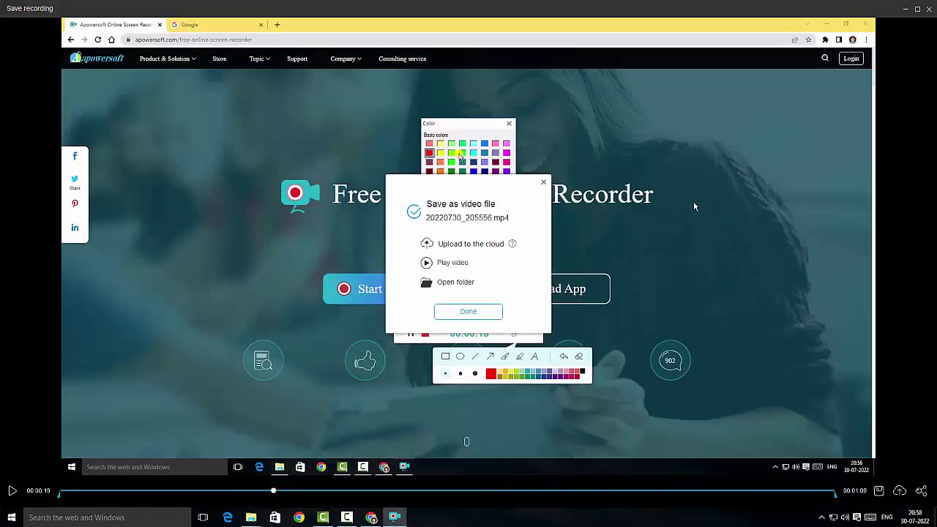
{"action": "left_click", "coordinate": [484, 311]}
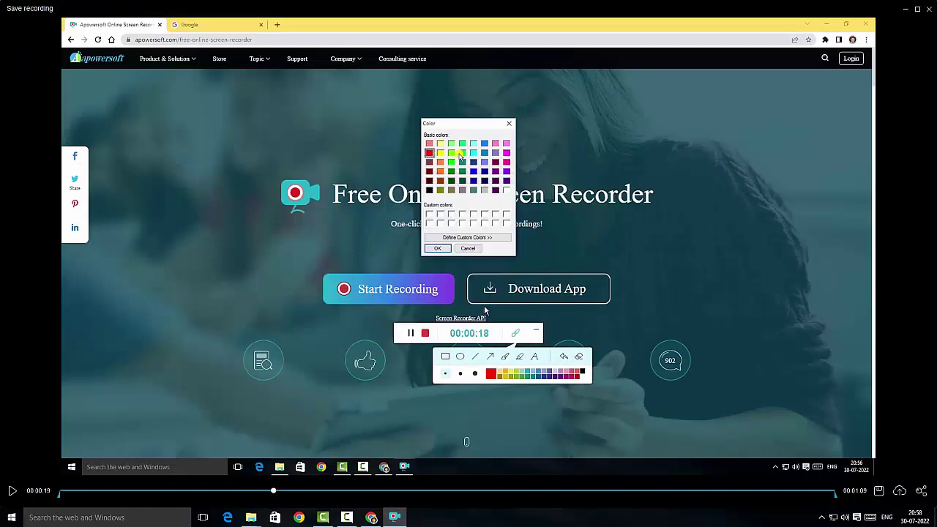
- Close the recording player and scroll through the PepoCloud video dashboard
{"action": "left_click", "coordinate": [928, 9]}
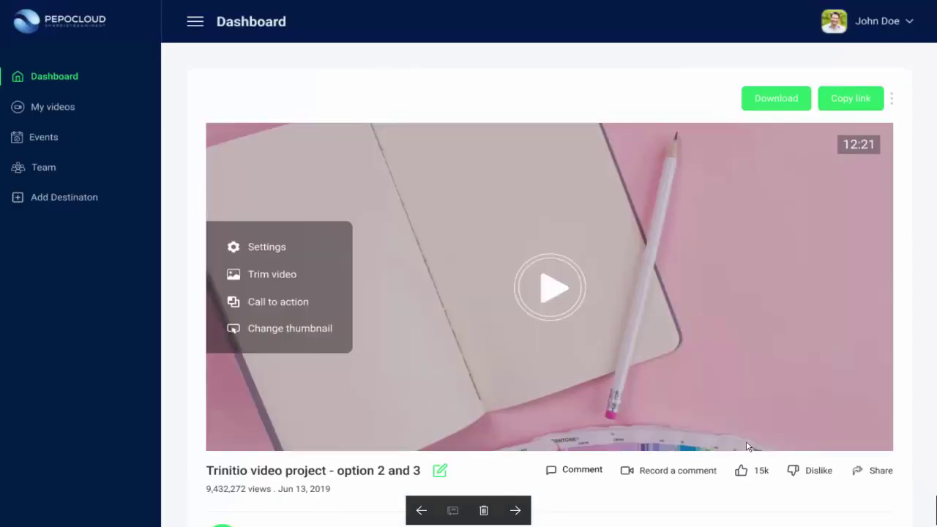
{"action": "scroll", "coordinate": [746, 437], "scroll_direction": "down", "scroll_amount": 1}
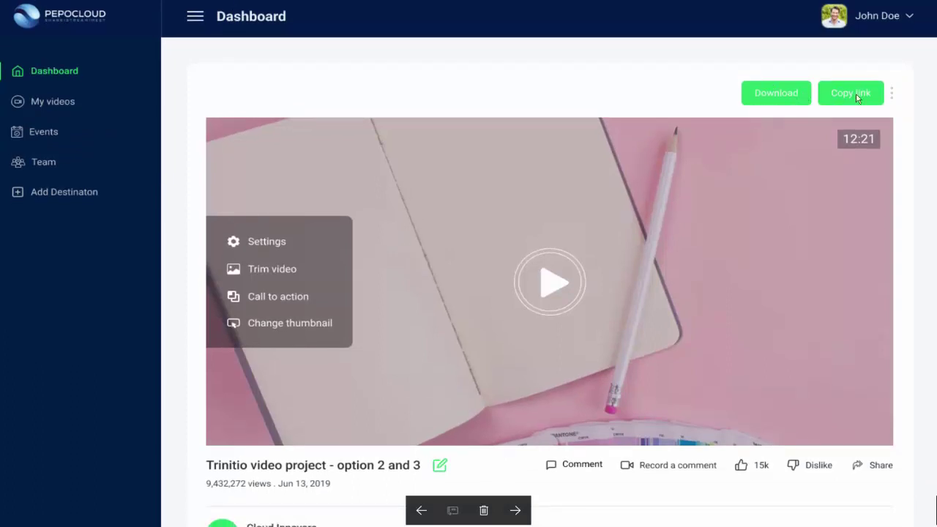
{"action": "scroll", "coordinate": [761, 359], "scroll_direction": "down", "scroll_amount": 2}
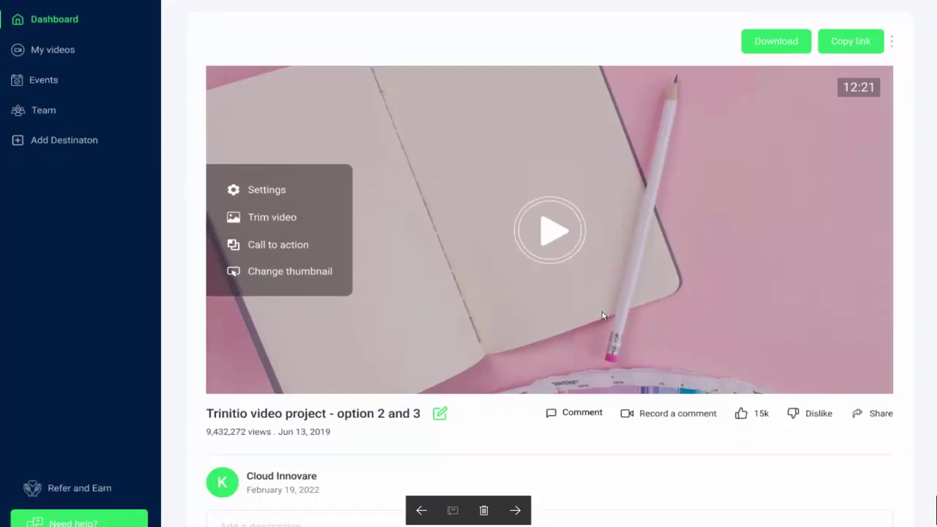
{"action": "scroll", "coordinate": [607, 315], "scroll_direction": "up", "scroll_amount": 2}
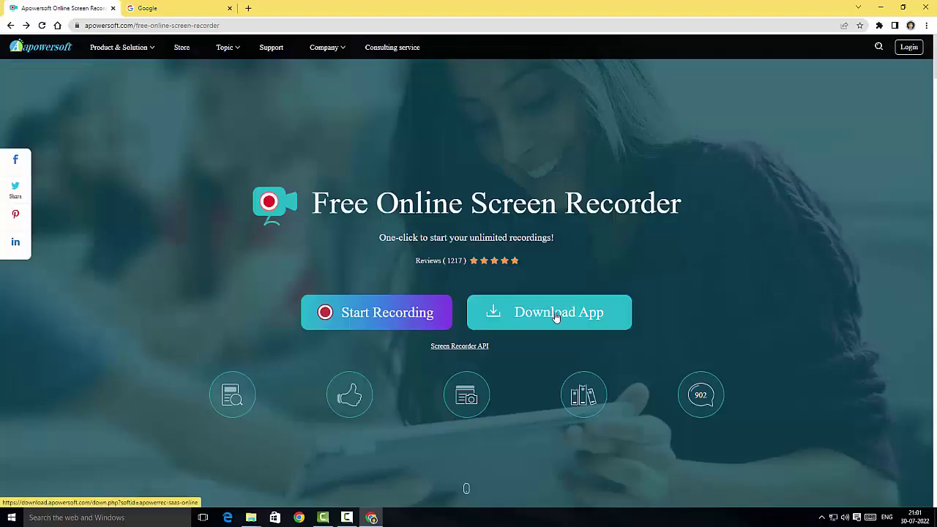
- Download the ApowerREC desktop app installer and save it to the Downloads folder
{"action": "left_click", "coordinate": [557, 315]}
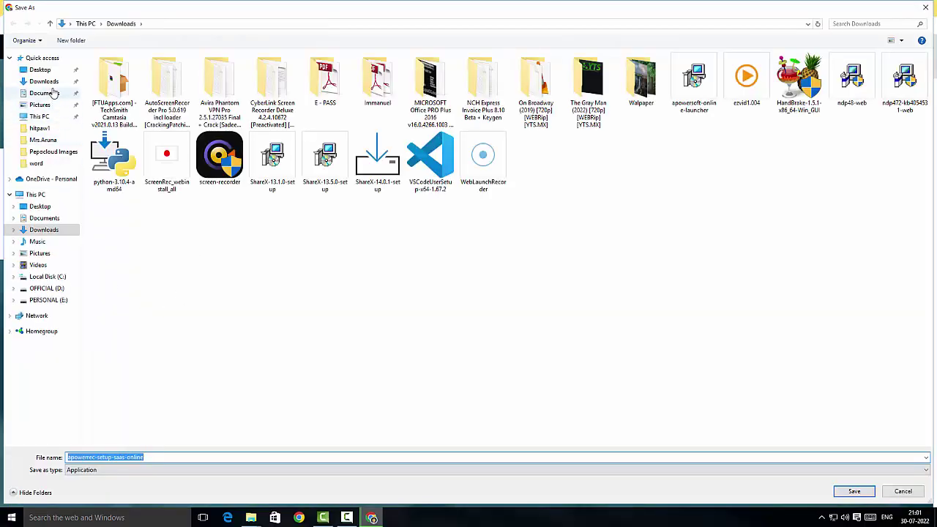
{"action": "left_click", "coordinate": [43, 81]}
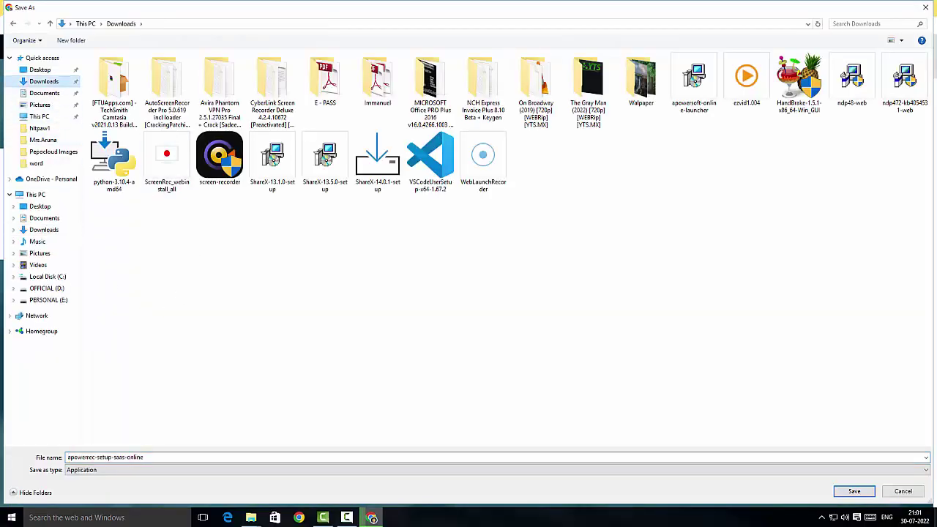
{"action": "left_click", "coordinate": [854, 491]}
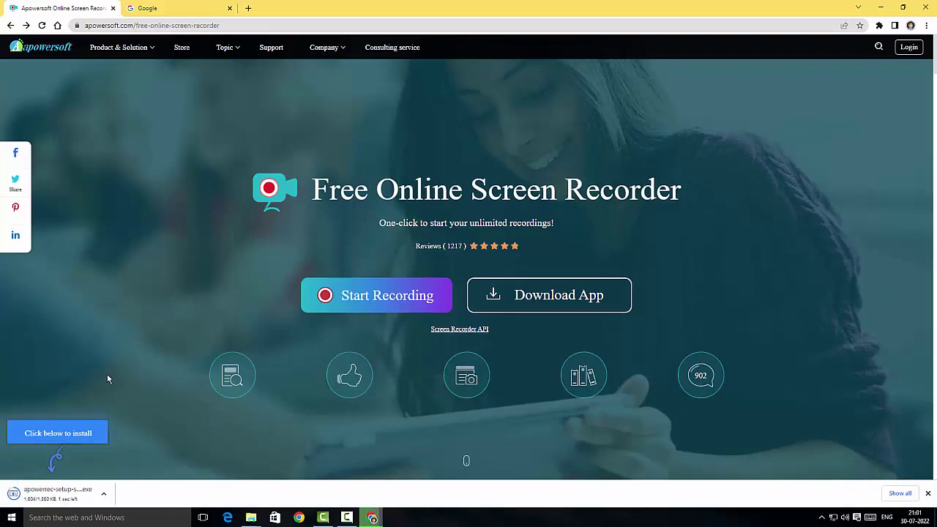
- Run the installer, install ApowerREC to the default Program Files folder, and launch it
{"action": "left_click", "coordinate": [75, 494]}
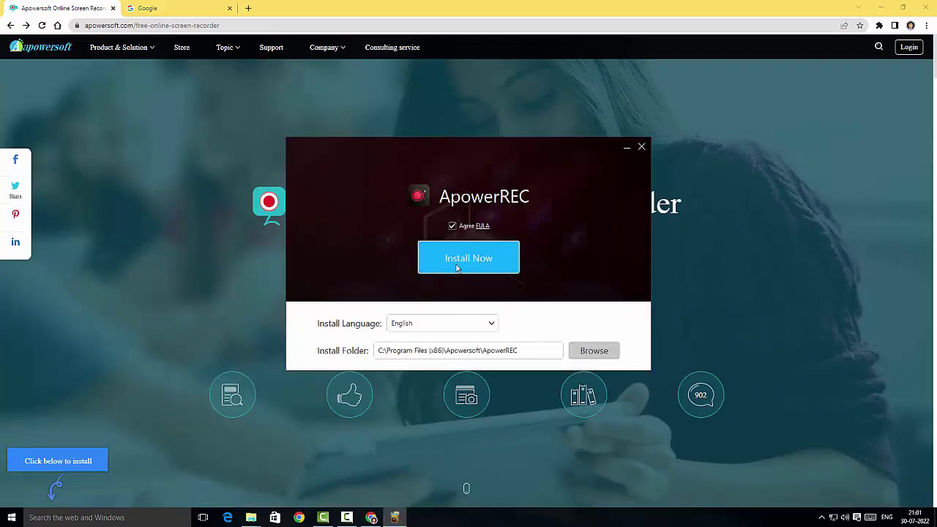
{"action": "left_click", "coordinate": [475, 264]}
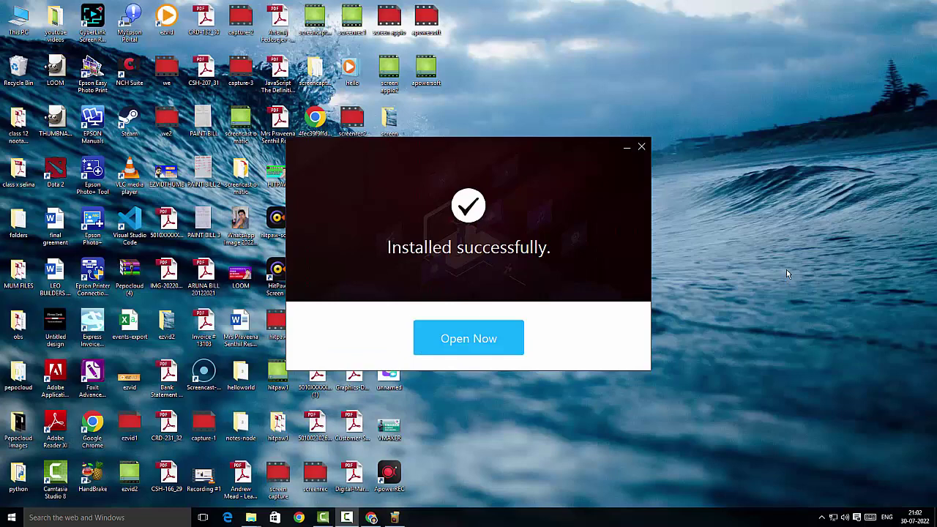
{"action": "left_click", "coordinate": [470, 344]}
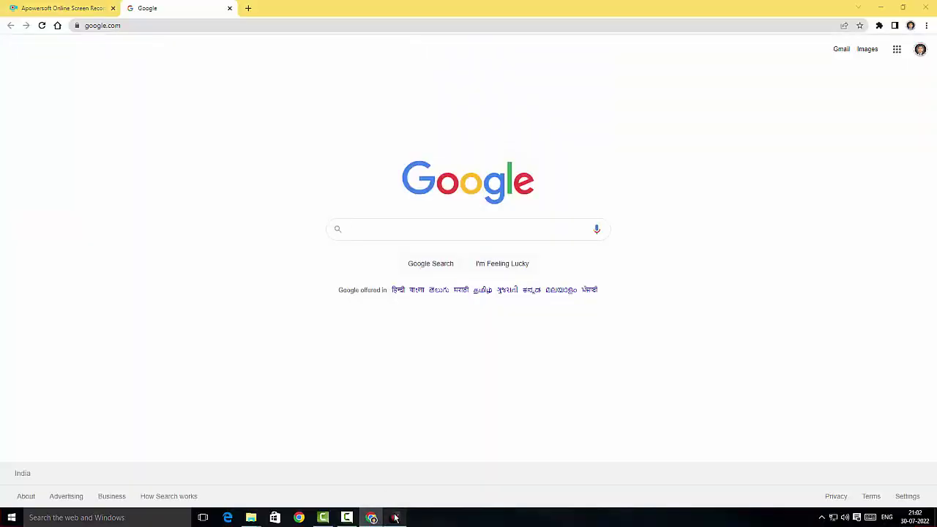
- Bring up ApowerREC and dismiss the recording-mode and start-recording tips
{"action": "left_click", "coordinate": [395, 517]}
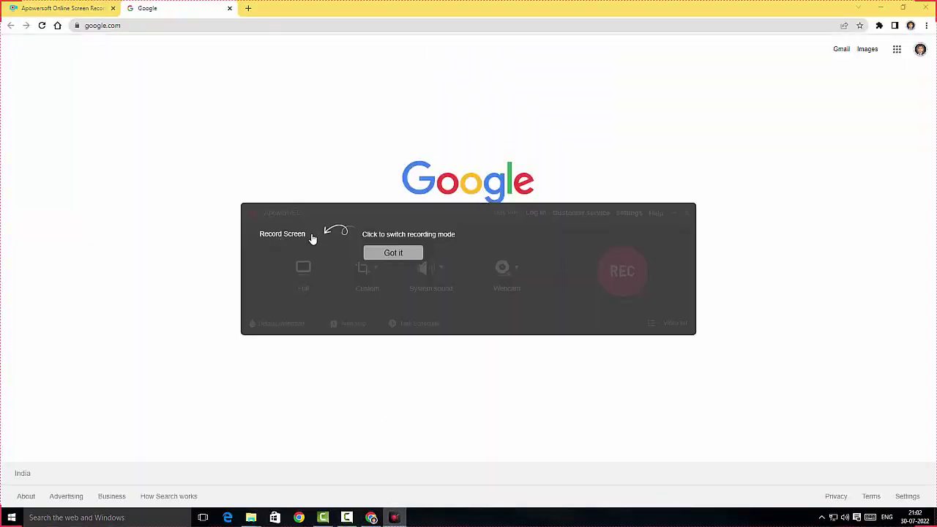
{"action": "left_click", "coordinate": [399, 256]}
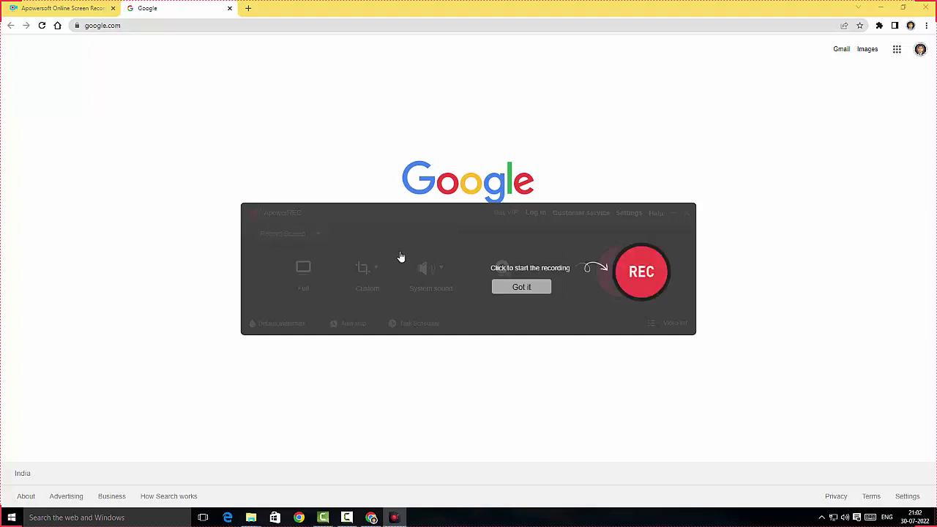
{"action": "left_click", "coordinate": [634, 268]}
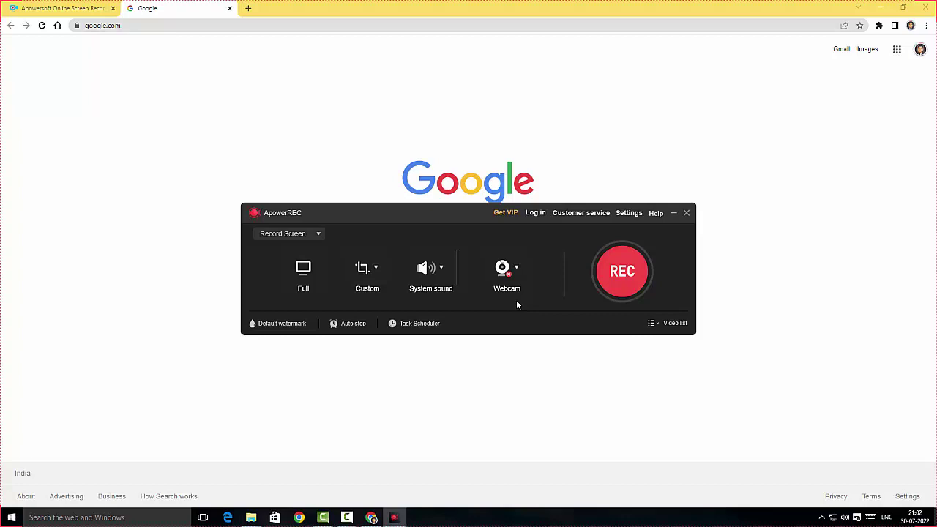
- Set the webcam source to HD camera and the audio to System sound and microphone
{"action": "left_click", "coordinate": [517, 268]}
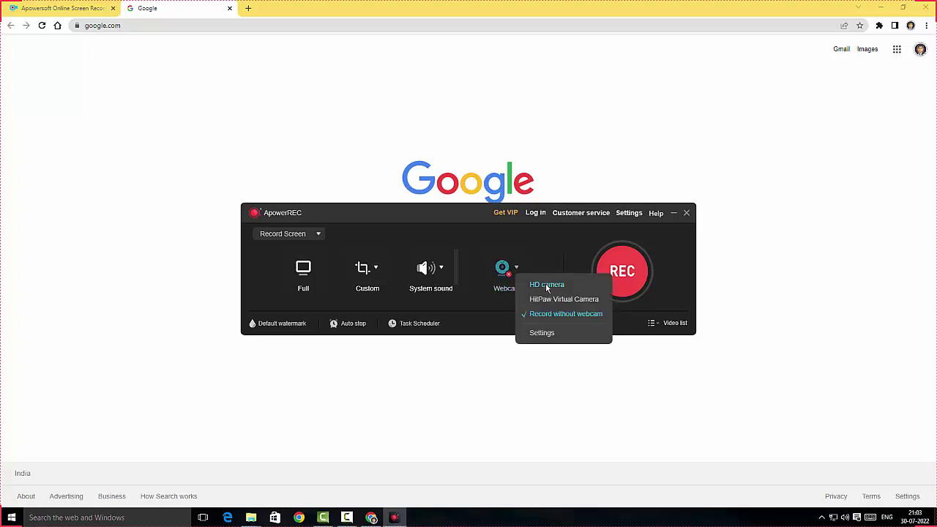
{"action": "left_click", "coordinate": [547, 285]}
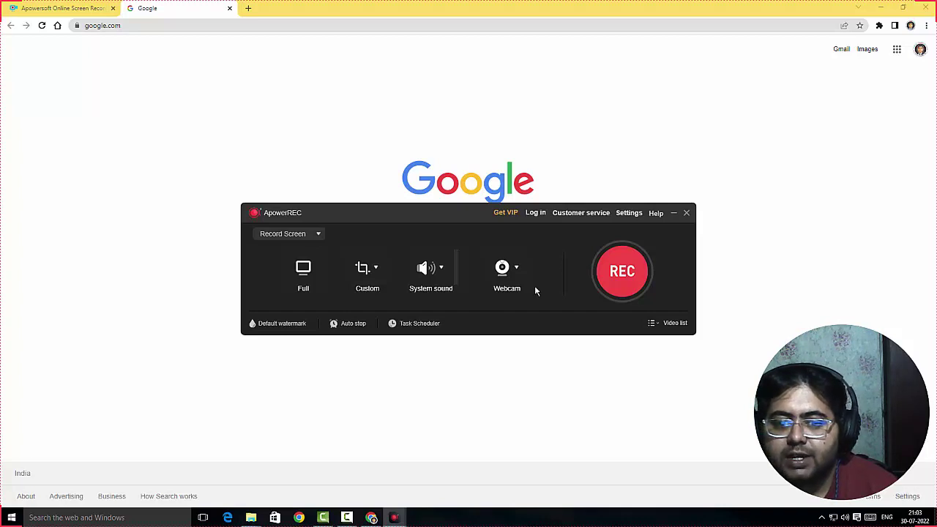
{"action": "left_click", "coordinate": [440, 271]}
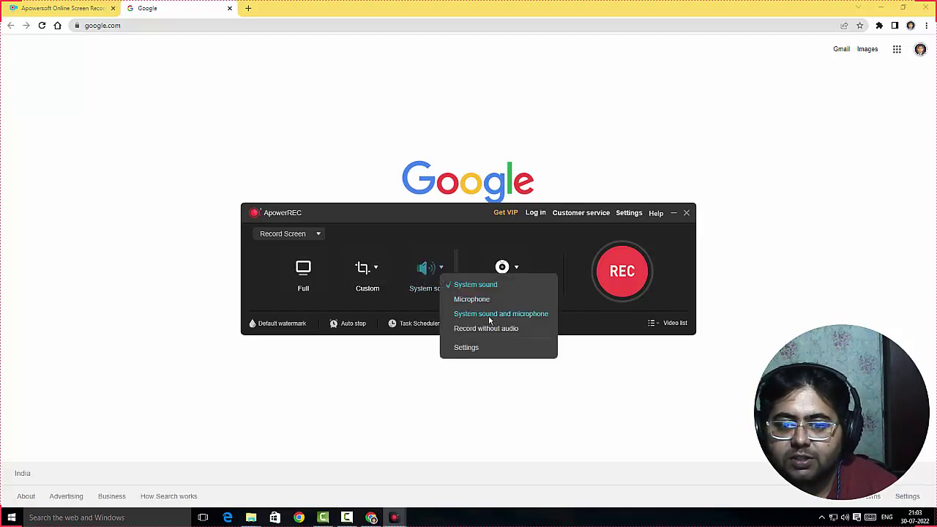
{"action": "left_click", "coordinate": [490, 314]}
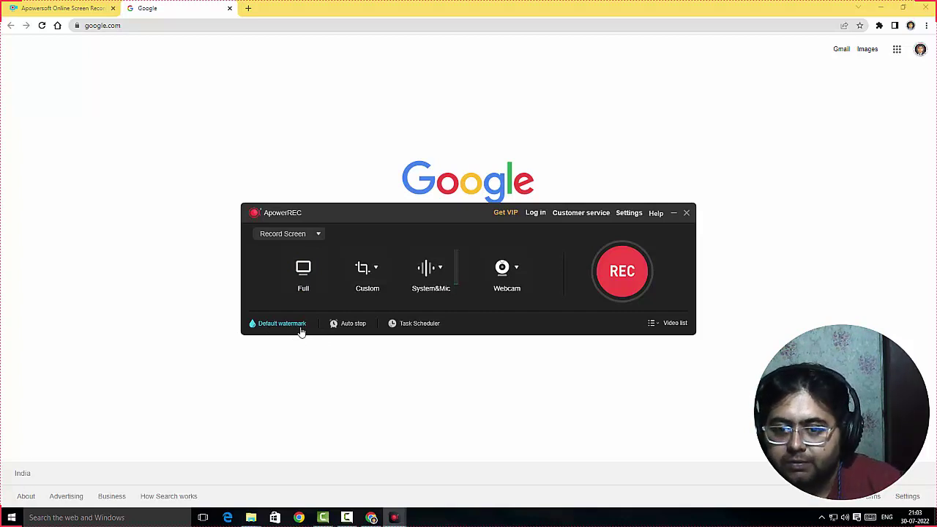
{"action": "left_click", "coordinate": [505, 216]}
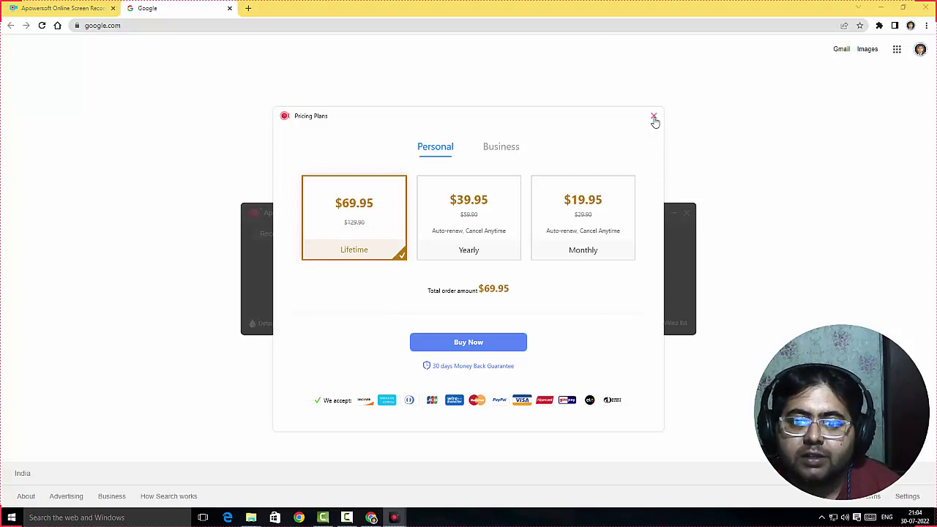
{"action": "left_click", "coordinate": [654, 118]}
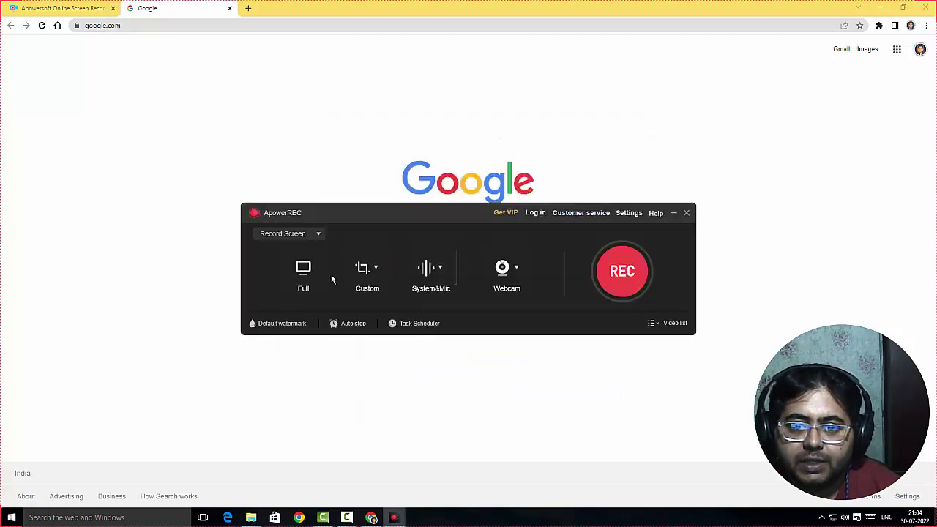
- Start a full-screen REC recording in trial mode with the webcam overlay
{"action": "left_click", "coordinate": [614, 273]}
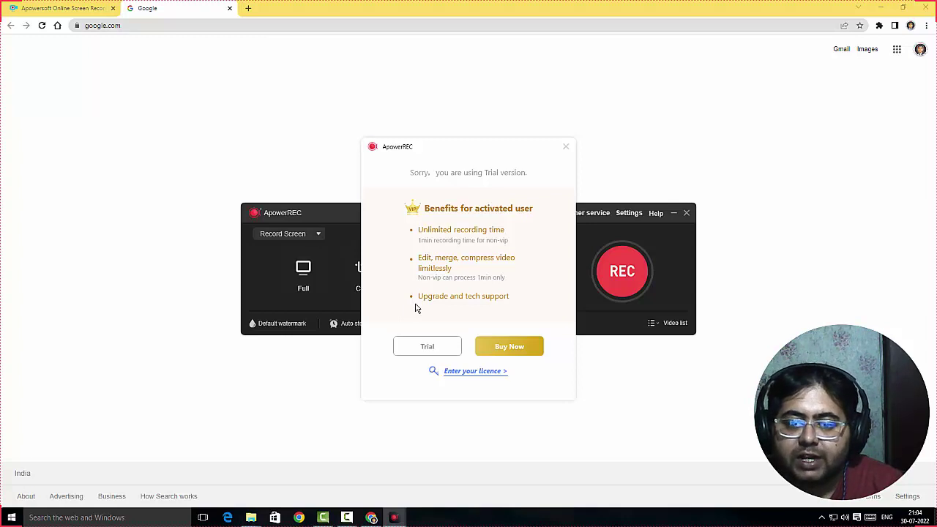
{"action": "left_click", "coordinate": [427, 345]}
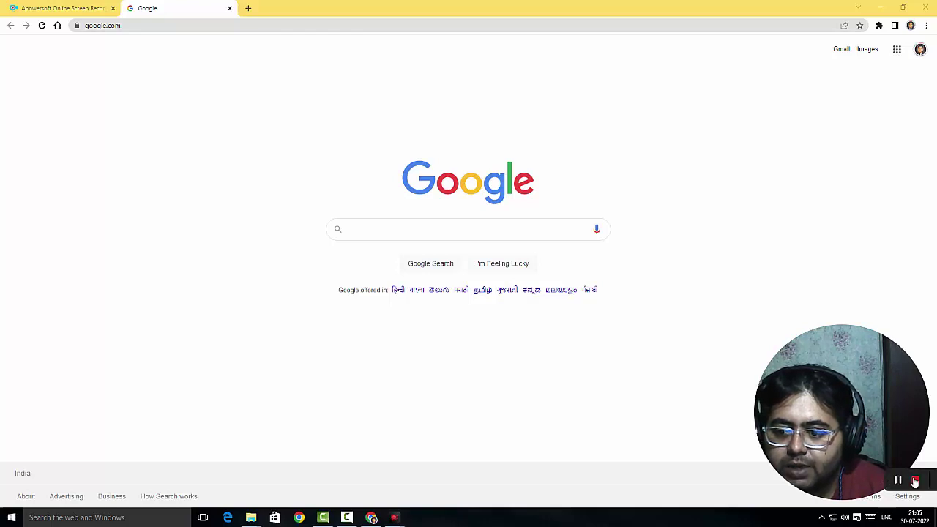
- Stop recording, skip the cloud-upload hint, and briefly play then pause 20220730_210412.mp4
{"action": "left_click", "coordinate": [914, 480]}
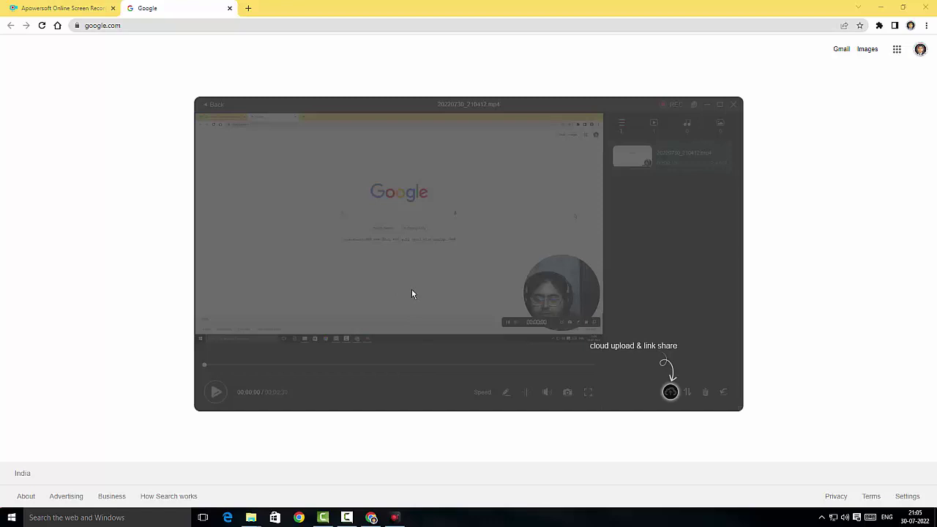
{"action": "left_click", "coordinate": [411, 293]}
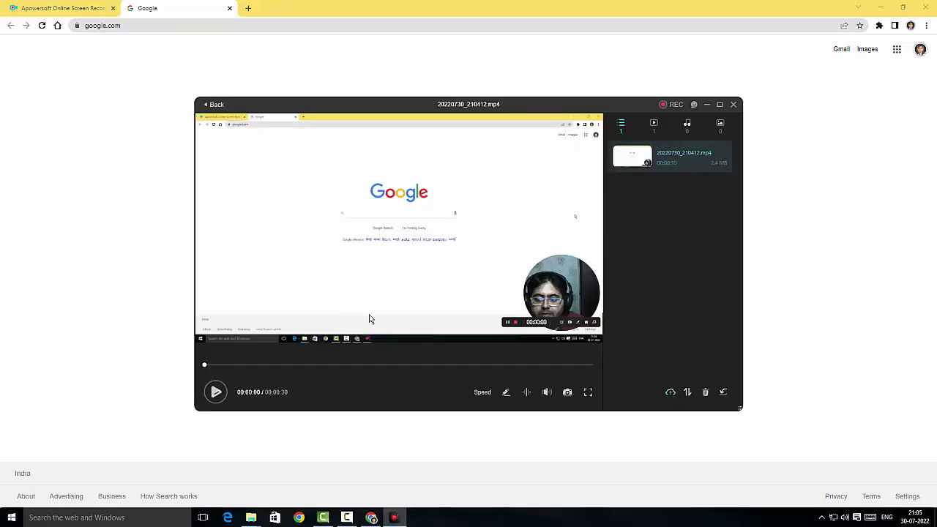
{"action": "left_click", "coordinate": [213, 393]}
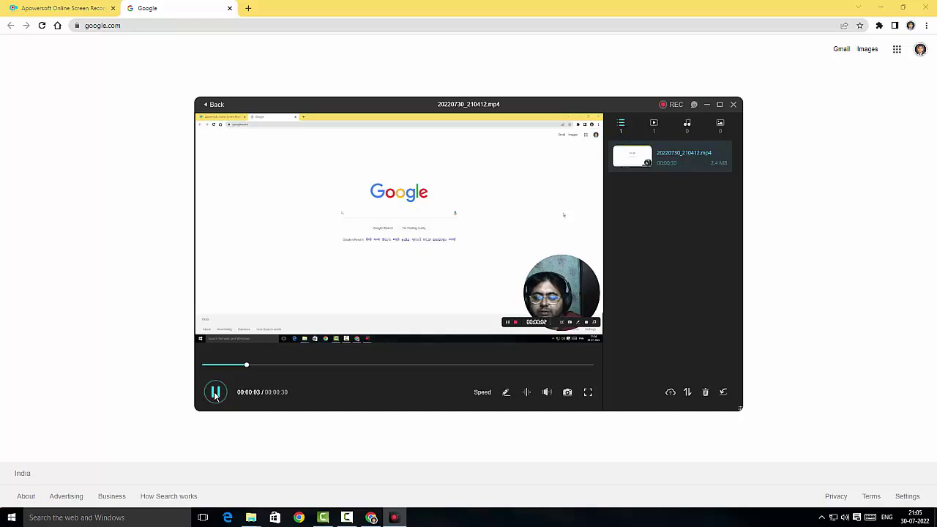
{"action": "left_click", "coordinate": [215, 393]}
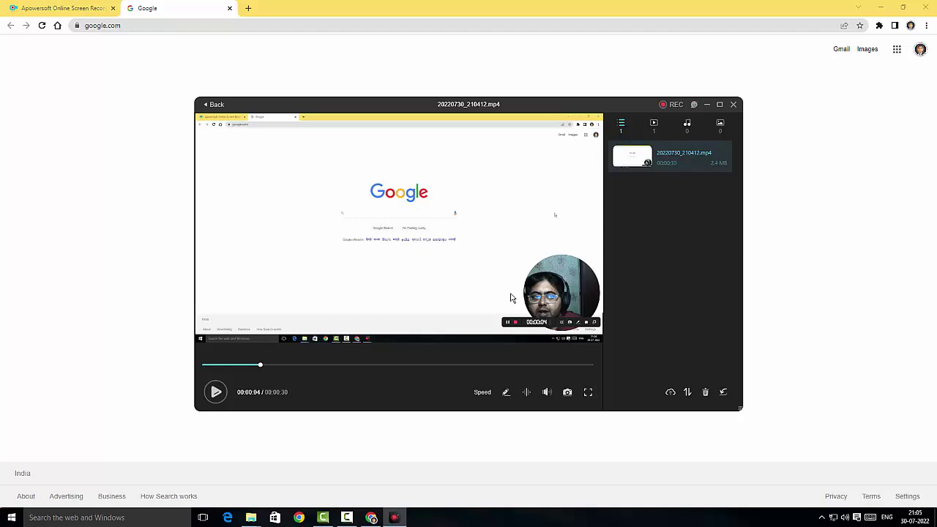
- Open the D:\ApowerREC folder holding 20220730_210412, select the file, then return to ApowerREC
{"action": "right_click", "coordinate": [663, 161]}
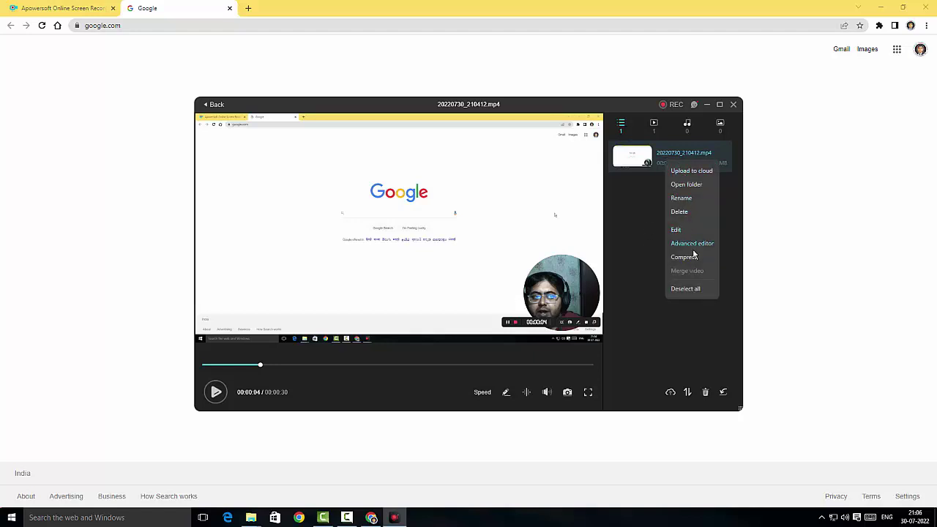
{"action": "left_click", "coordinate": [694, 187]}
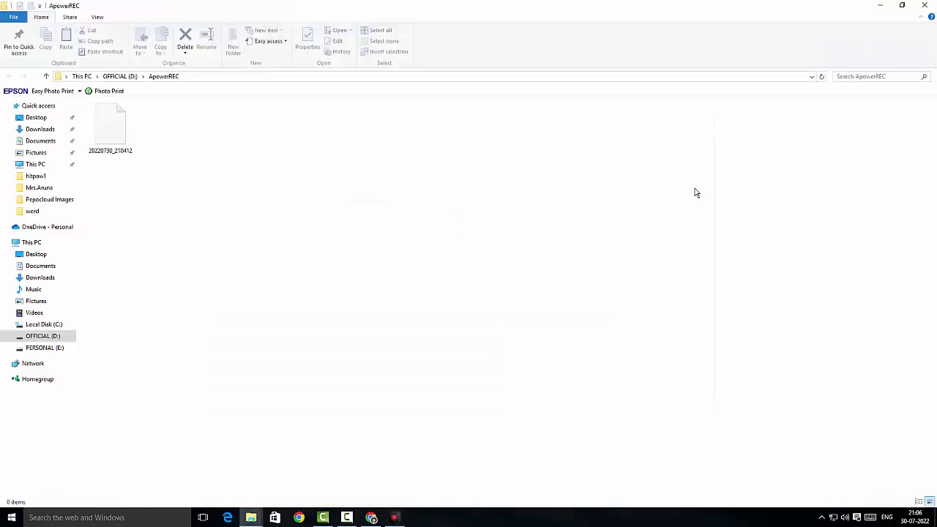
{"action": "left_click", "coordinate": [116, 142]}
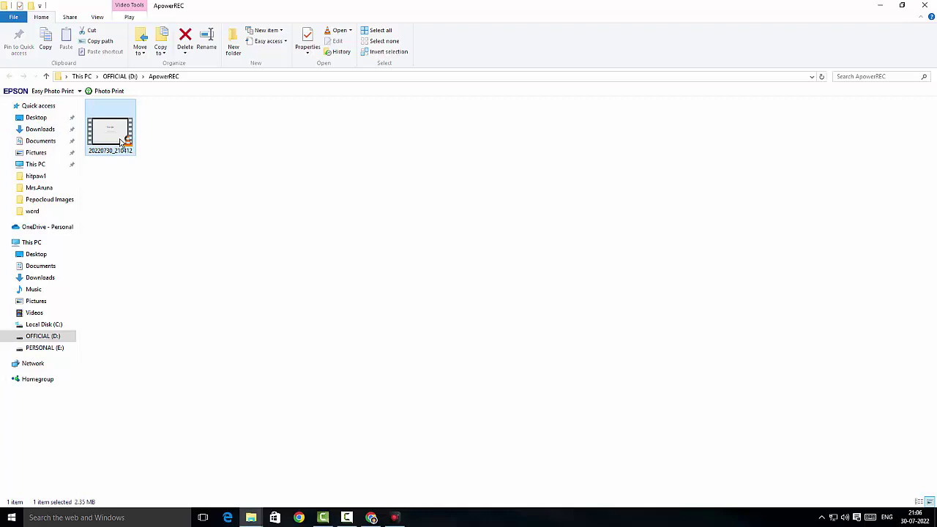
{"action": "left_click", "coordinate": [395, 518]}
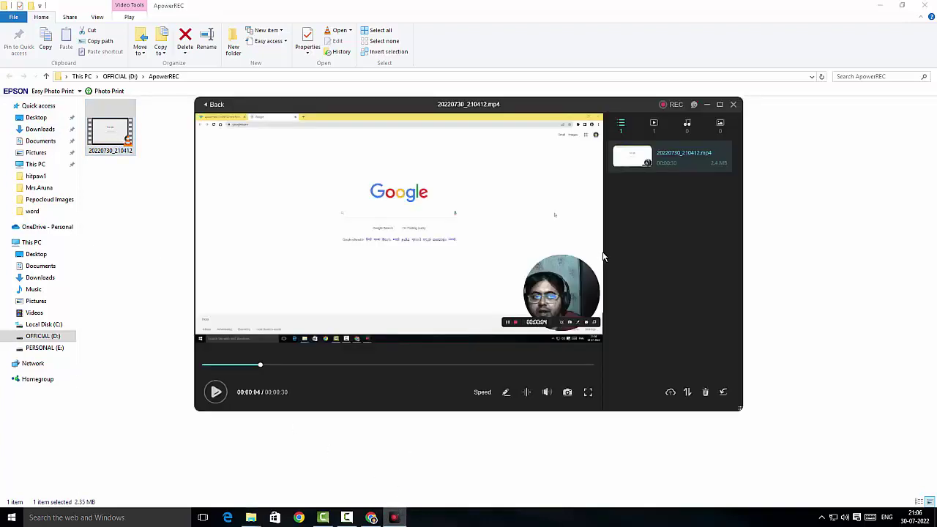
{"action": "right_click", "coordinate": [663, 164]}
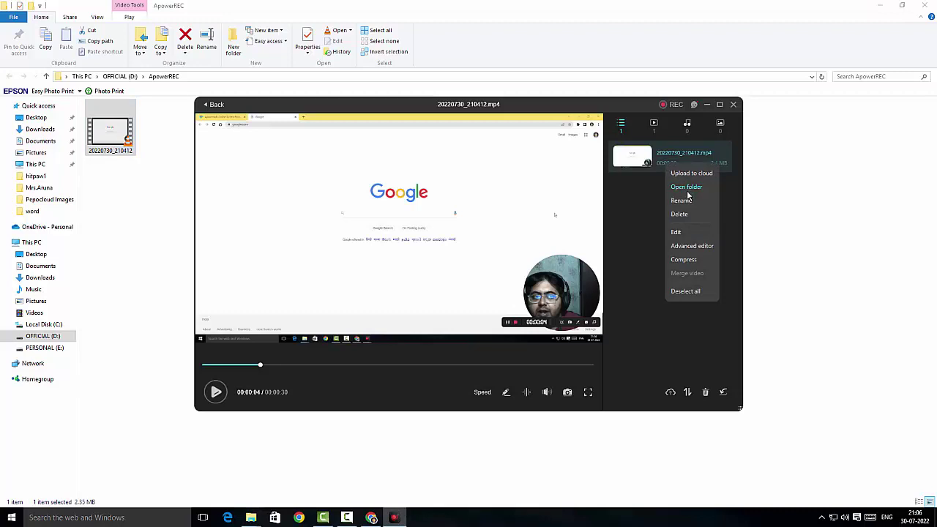
{"action": "left_click", "coordinate": [618, 248]}
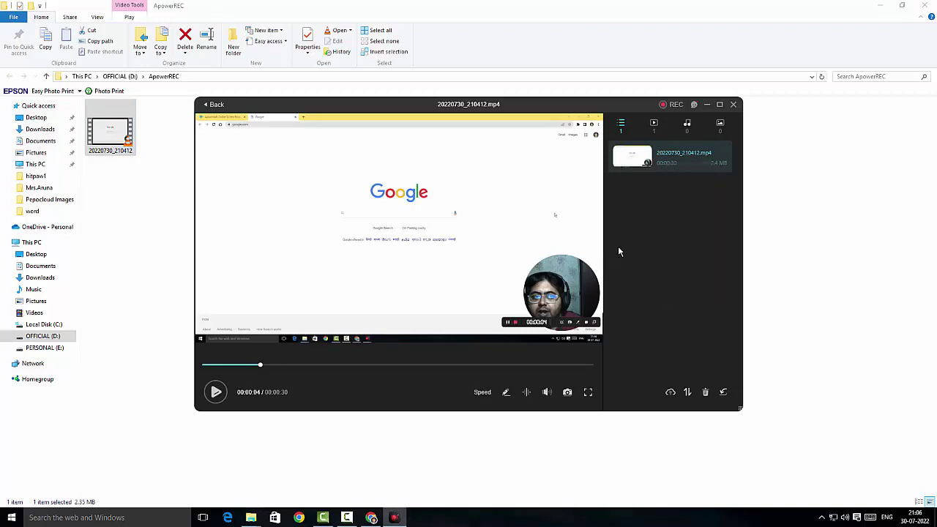